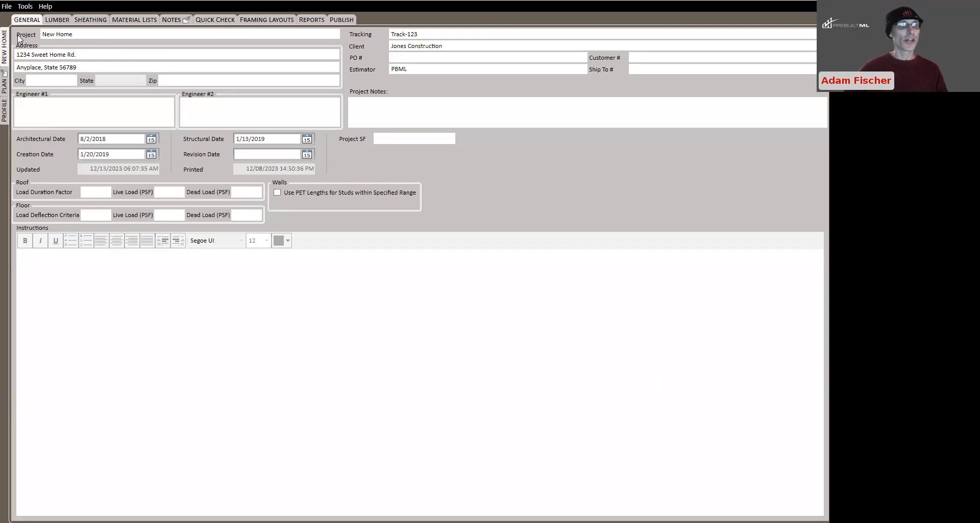
Generate the general info summary in Quick Check for the New Home project
left_click(219, 20)
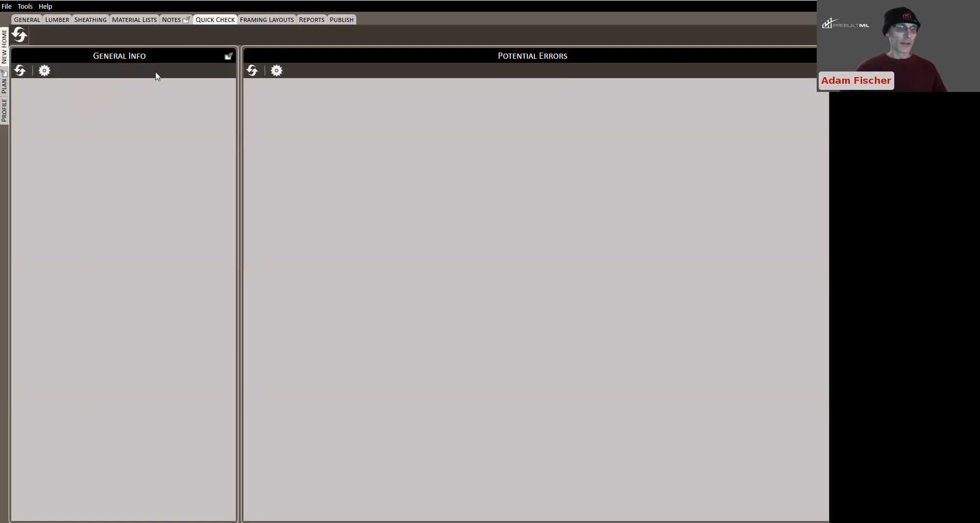
left_click(19, 71)
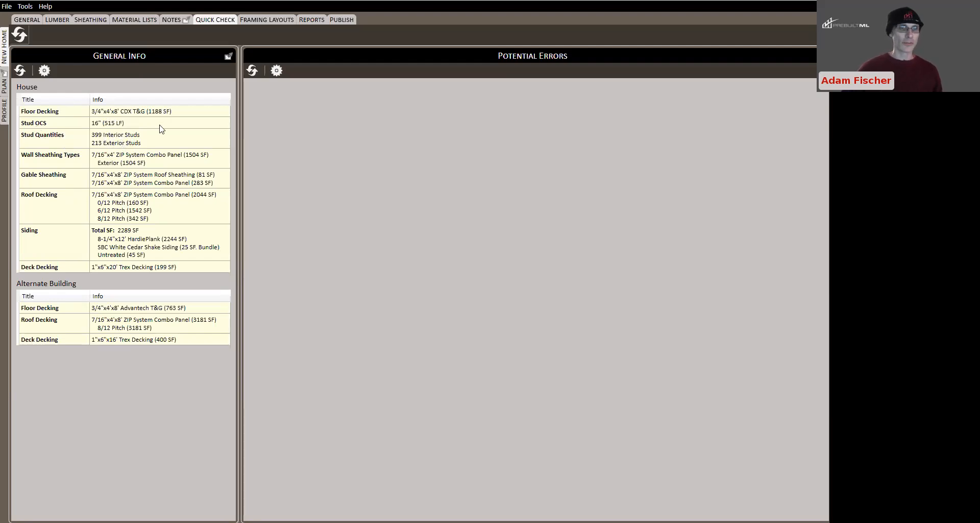
Examine the garage walls on the Main Floor Plan page
left_click(3, 84)
scroll(451, 258, "down", 4)
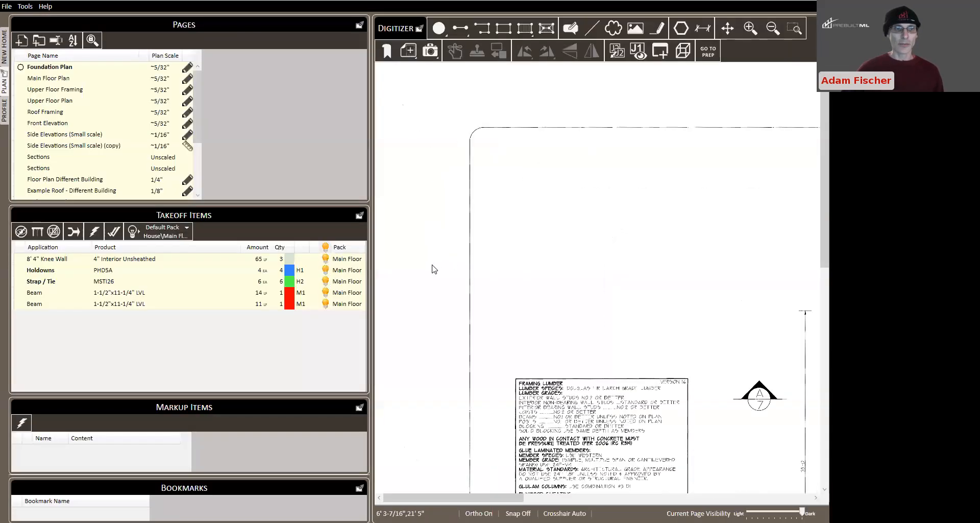
scroll(644, 239, "down", 4)
scroll(647, 227, "up", 1)
scroll(648, 230, "up", 2)
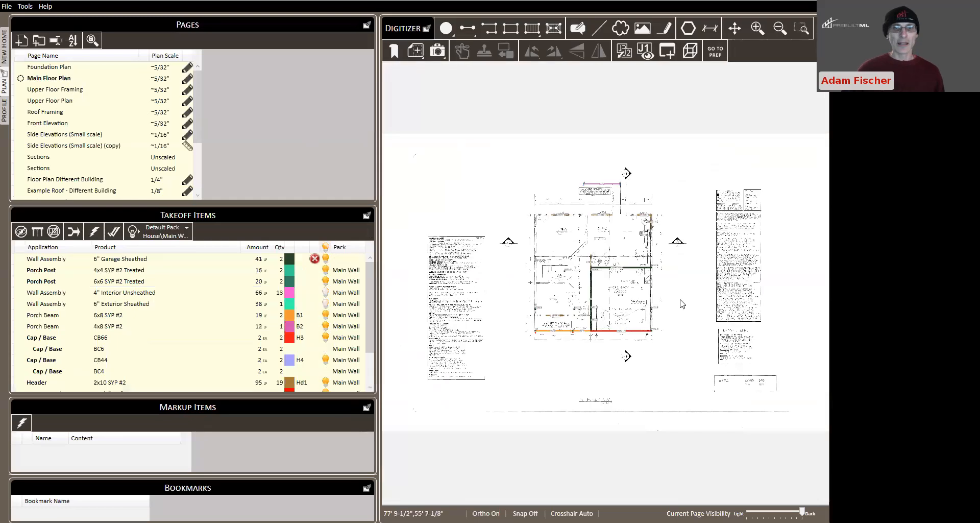
scroll(494, 289, "up", 3)
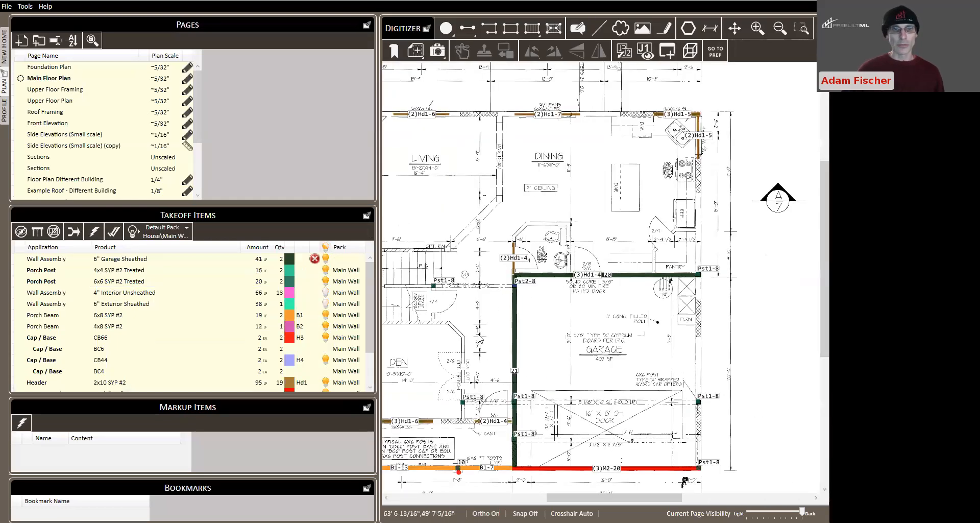
Run the Quick Check for potential errors and go to the unlinked 6" Garage Sheathed wall on the Main Floor Plan
left_click(5, 53)
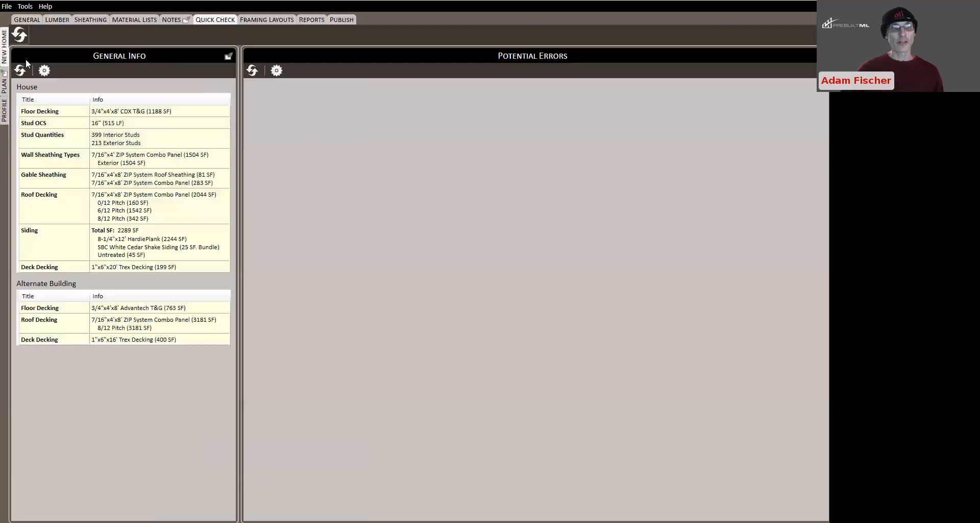
left_click(252, 71)
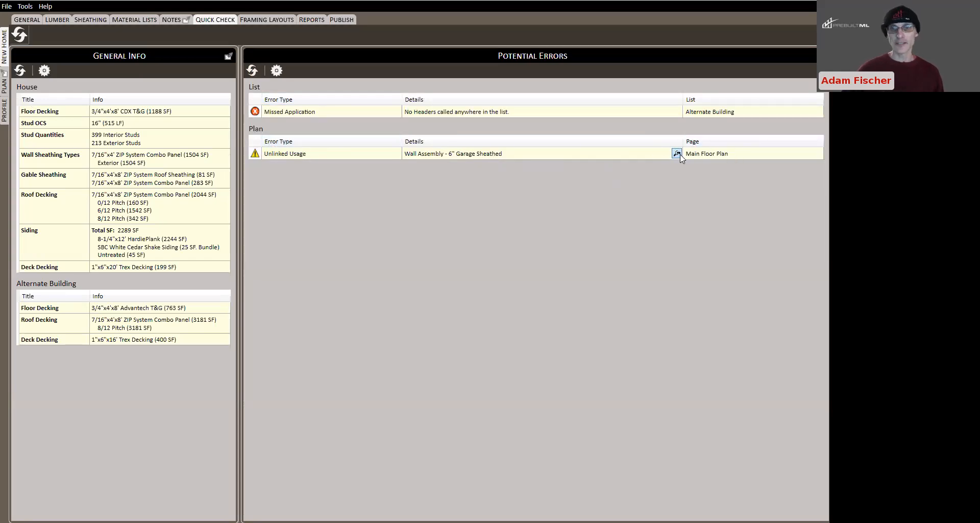
left_click(6, 82)
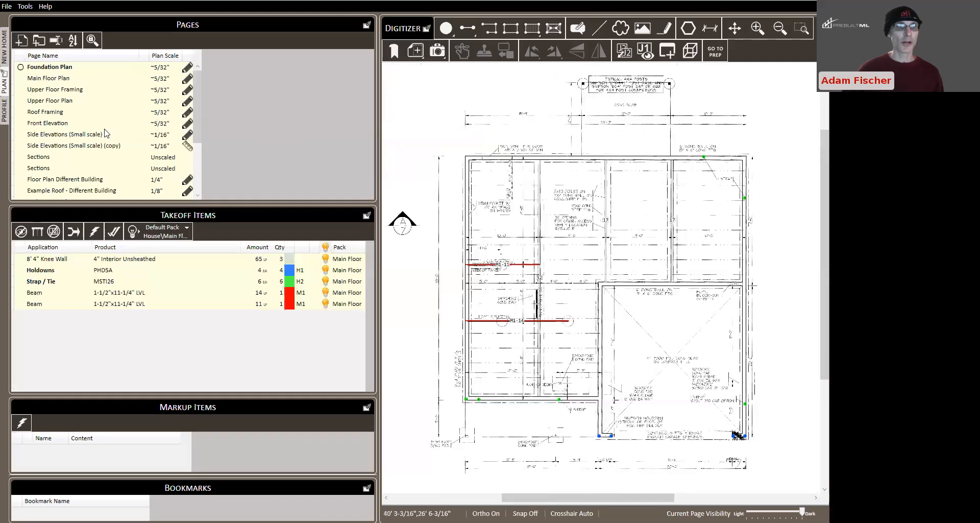
left_click(4, 55)
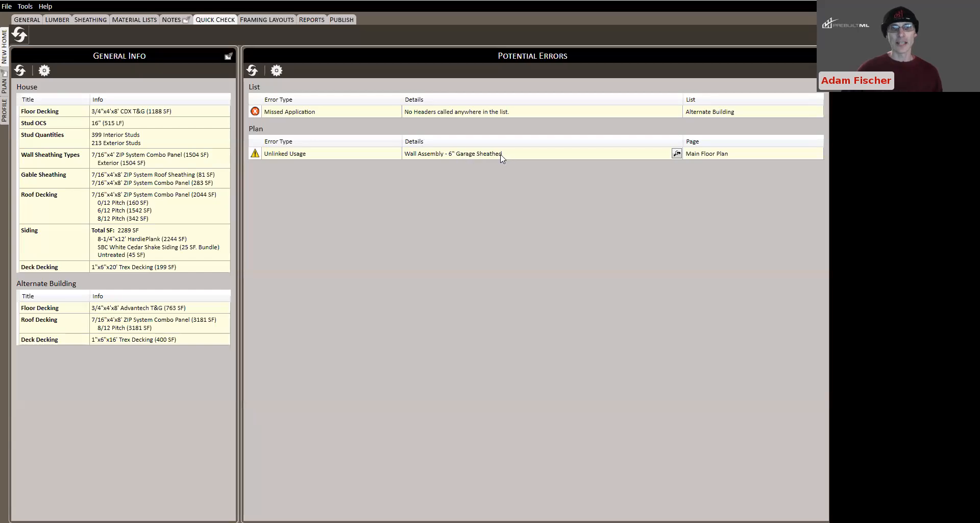
left_click(676, 153)
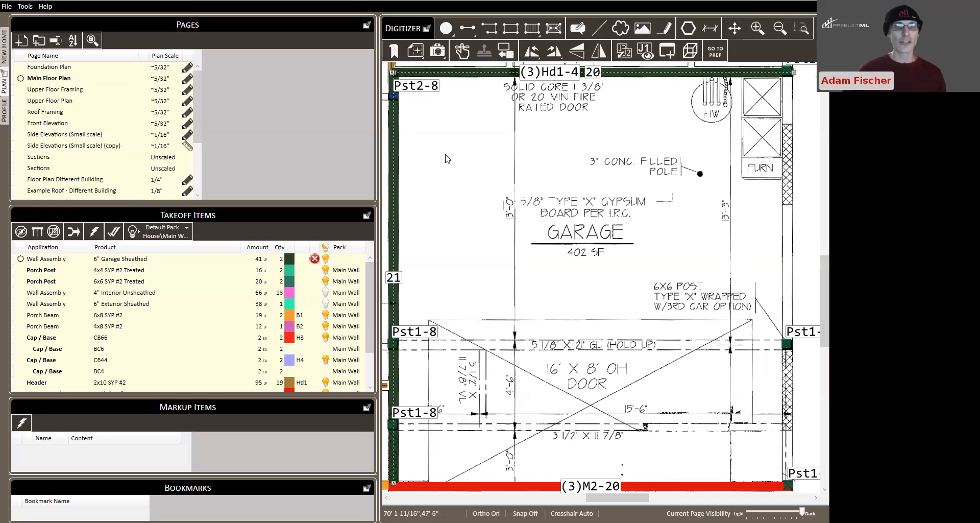
Assign the 6" Garage Sheathed wall takeoff item to the House list's Main Wall pack and refresh the Quick Check general info
left_click(6, 48)
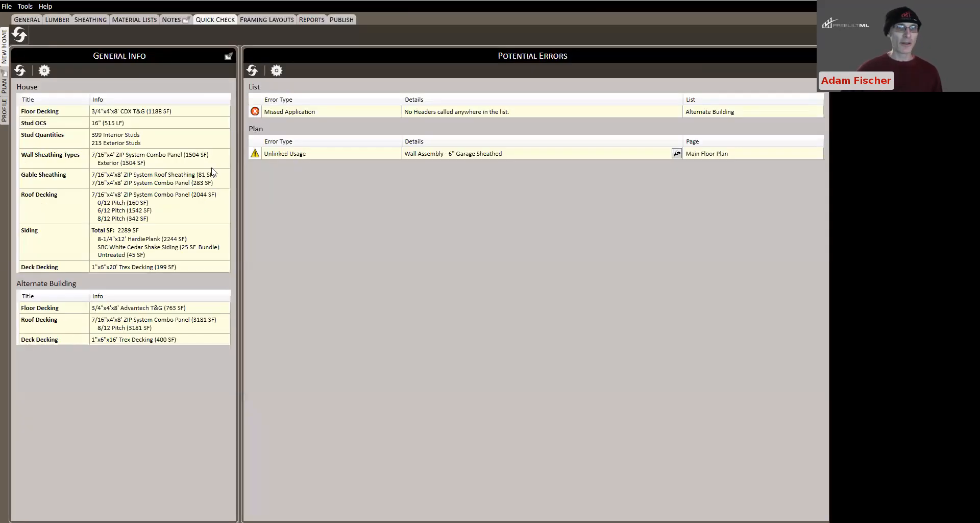
left_click(4, 84)
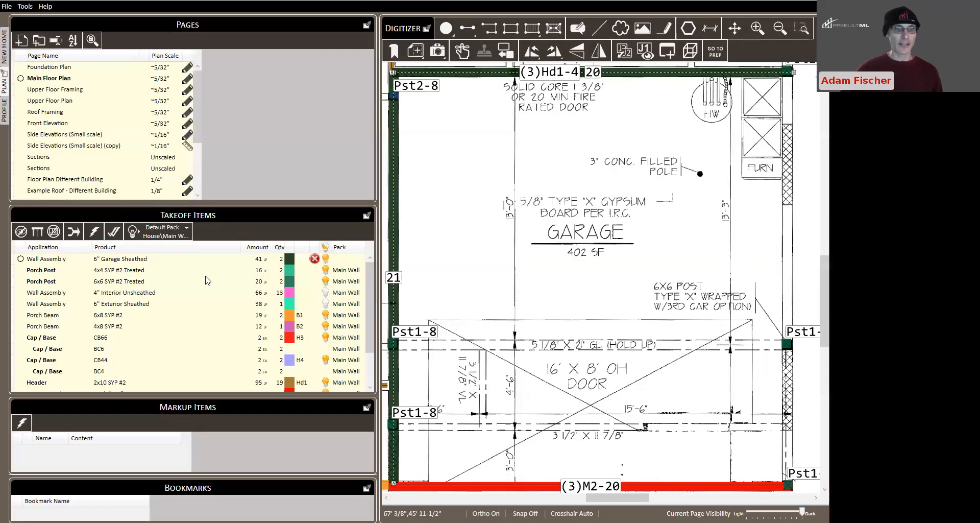
right_click(162, 258)
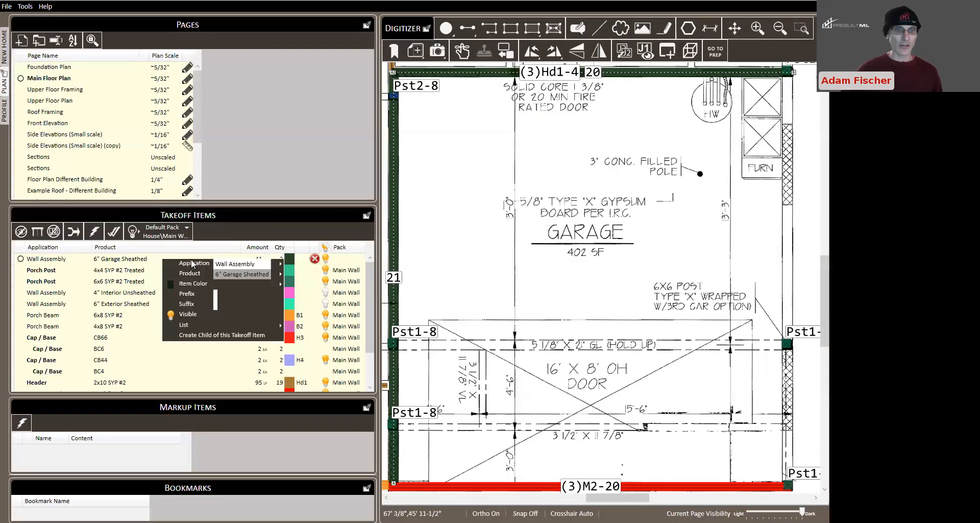
mouse_move(195, 323)
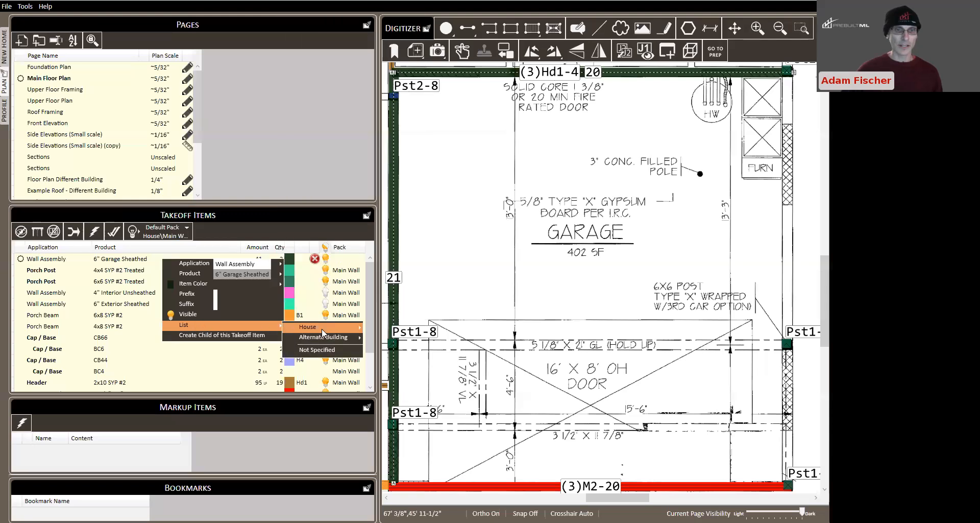
mouse_move(322, 328)
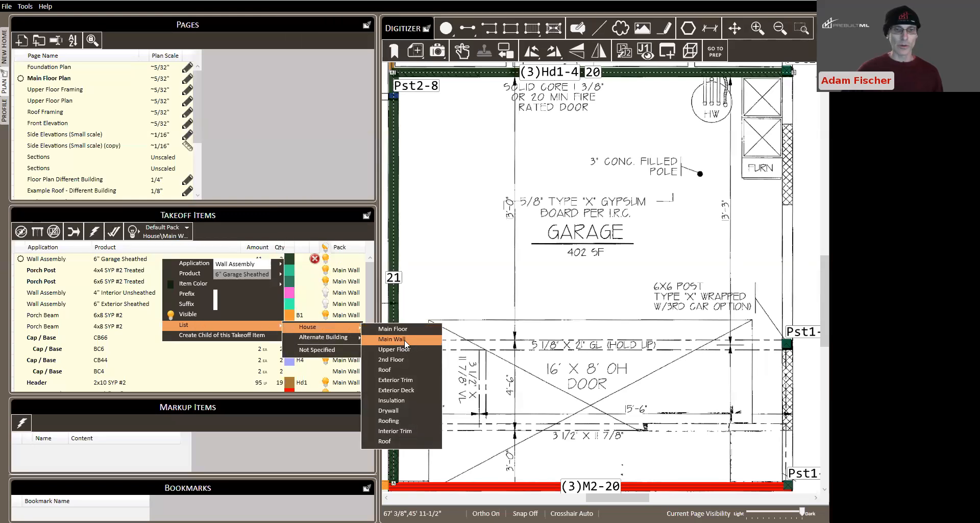
left_click(404, 339)
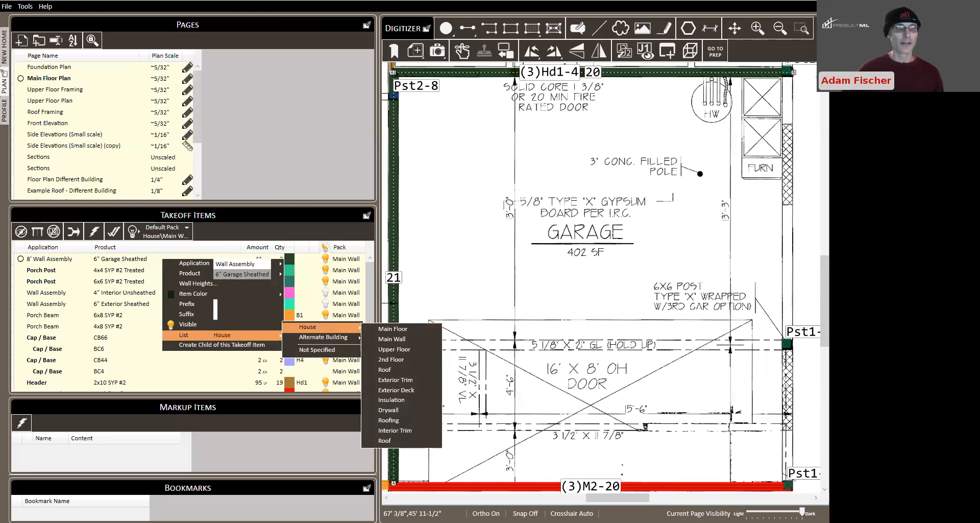
left_click(6, 46)
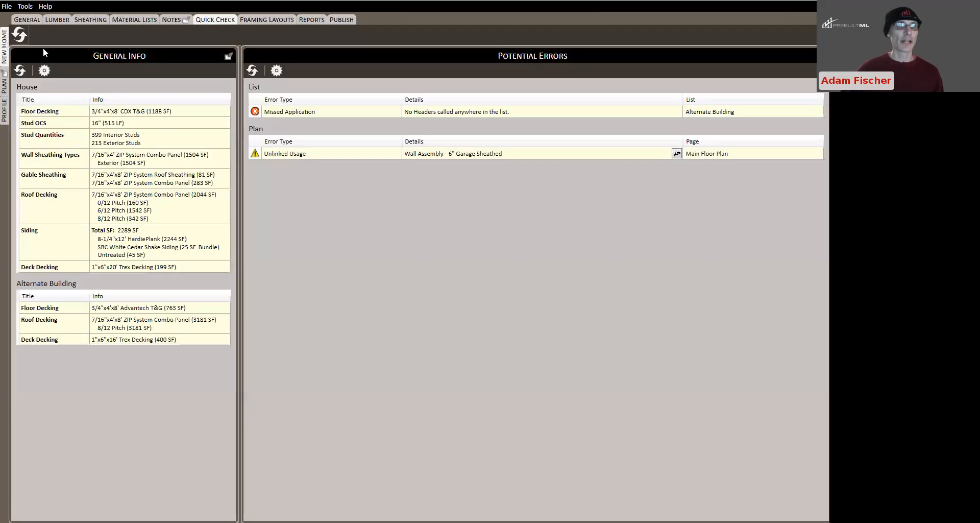
left_click(20, 71)
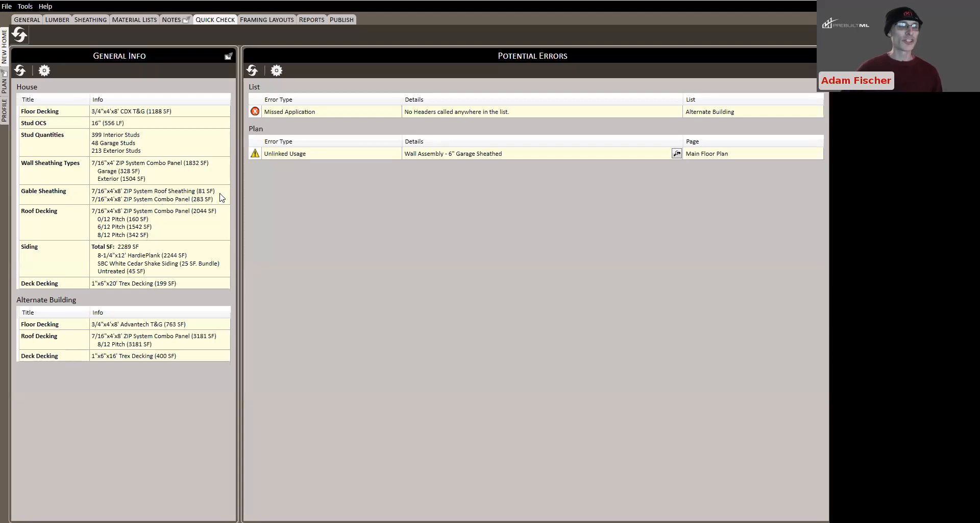
Change the first Gable Sheathing item in the House material list to ZIP System Combo Panel and update the Quick Check general info
left_click(127, 20)
left_click(19, 115)
scroll(120, 432, "down", 10)
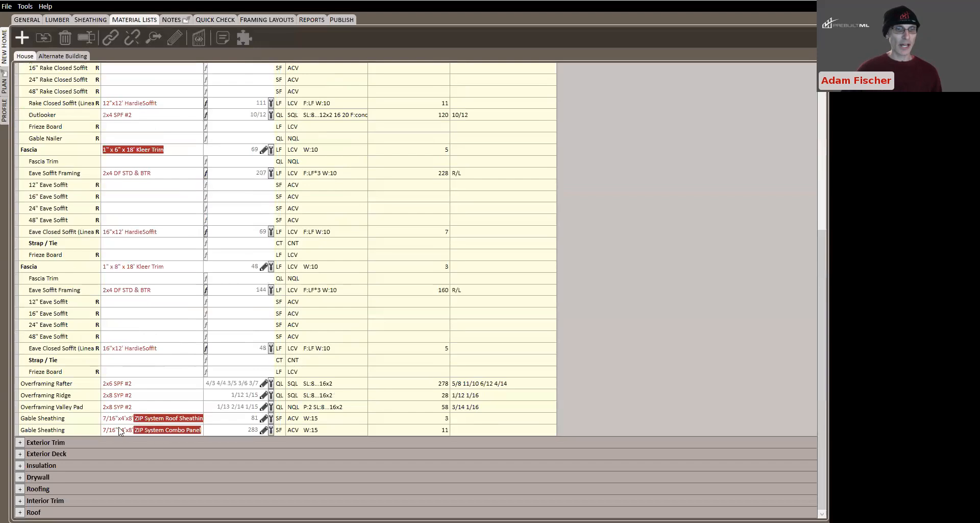
left_click(165, 419)
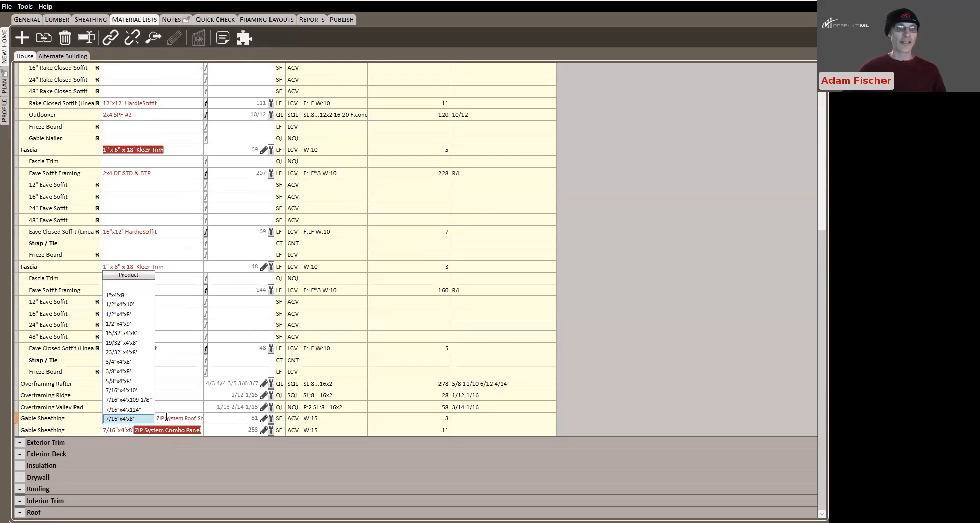
key("Tab")
key("Tab")
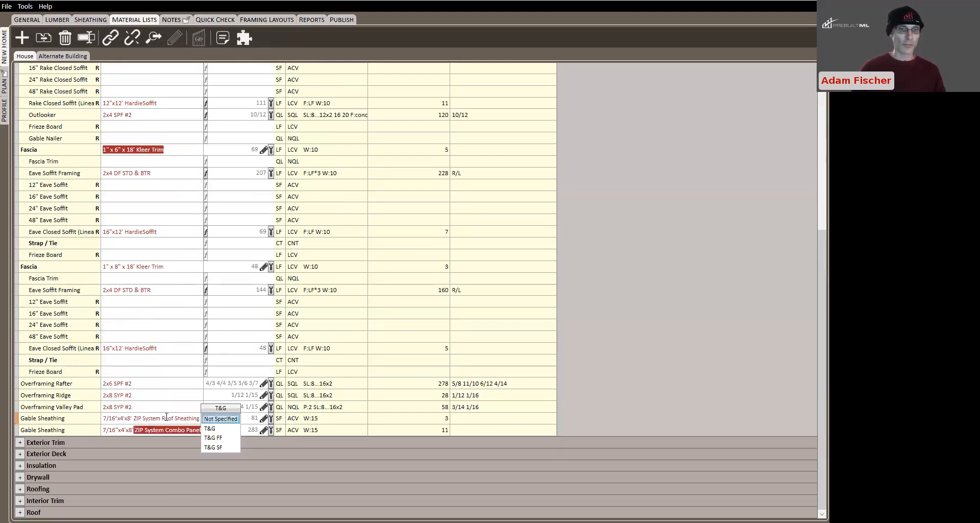
left_click(166, 418)
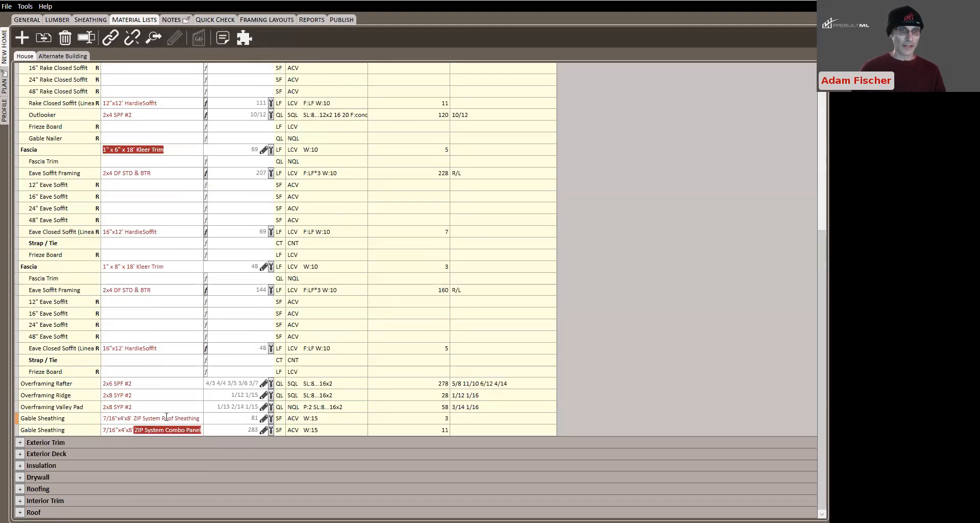
scroll(167, 419, "down", 1)
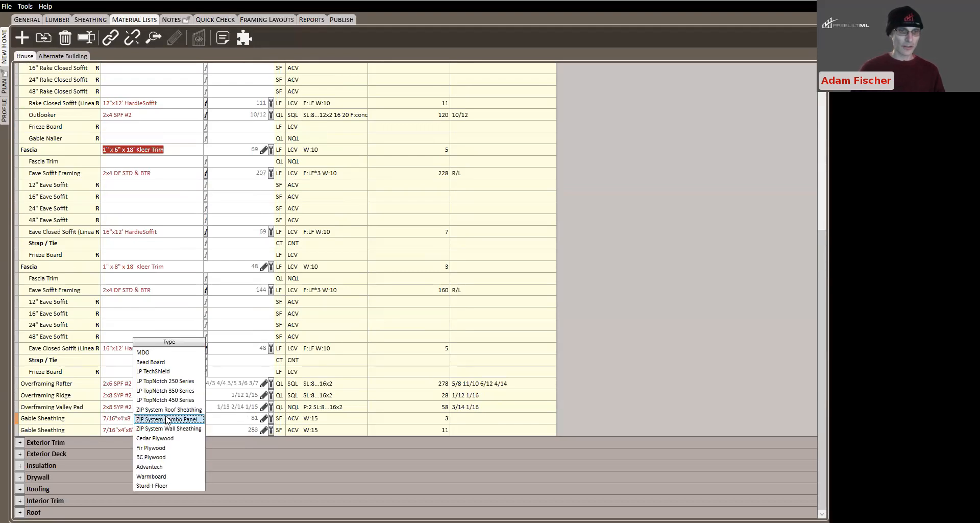
left_click(167, 419)
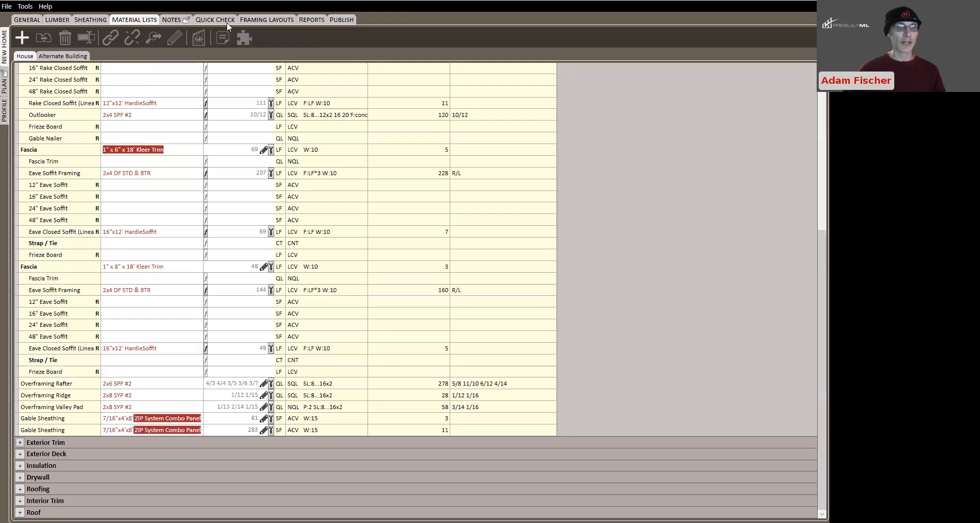
left_click(201, 21)
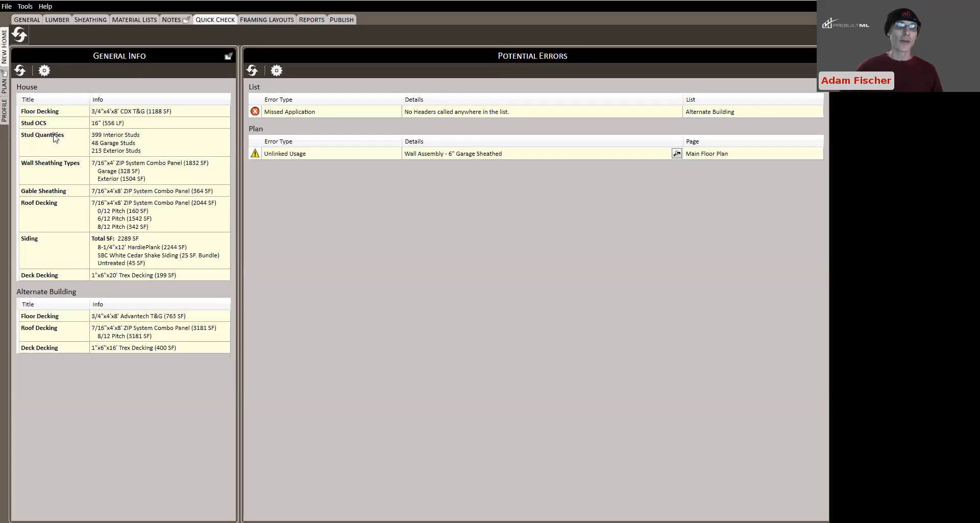
Set the pitch of the porch's shed roof section on the Roof Framing page to 4
left_click(5, 84)
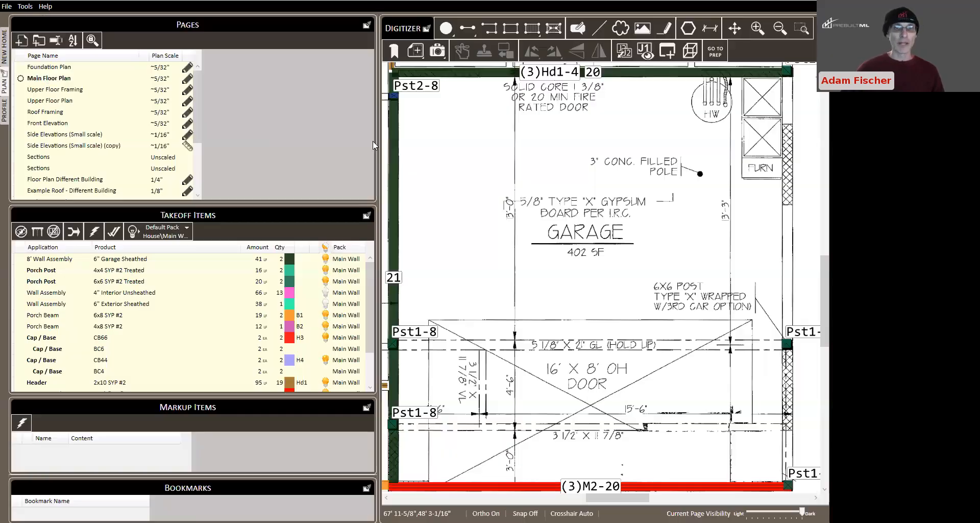
left_click(53, 113)
scroll(545, 150, "up", 3)
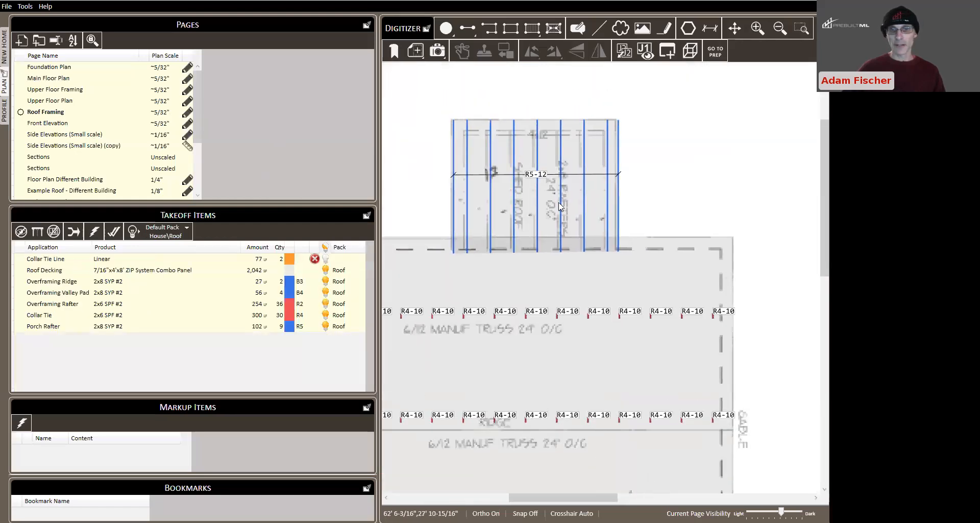
left_click(545, 150)
right_click(545, 150)
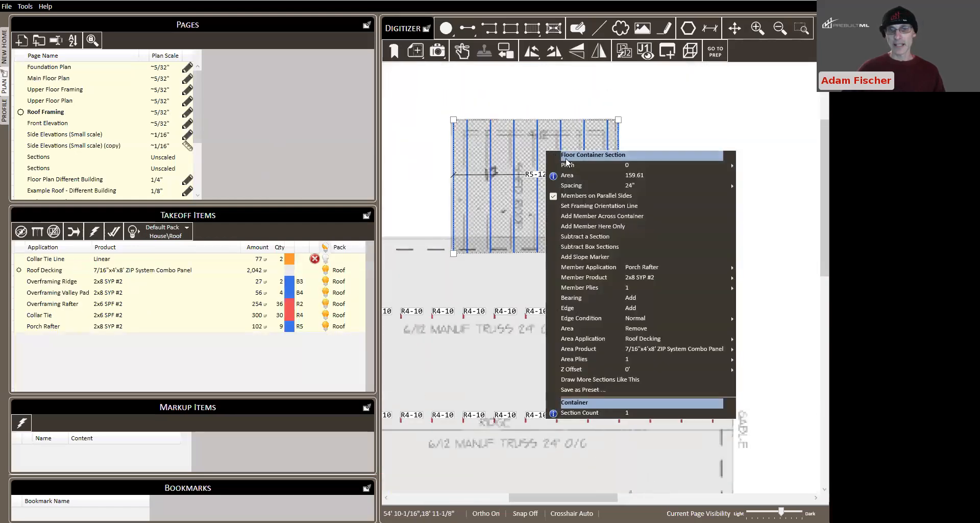
mouse_move(606, 168)
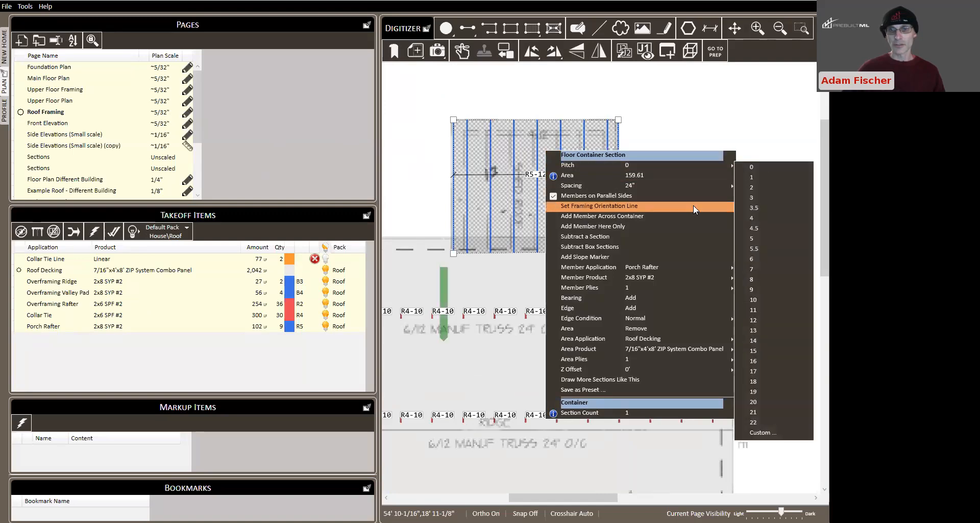
left_click(760, 217)
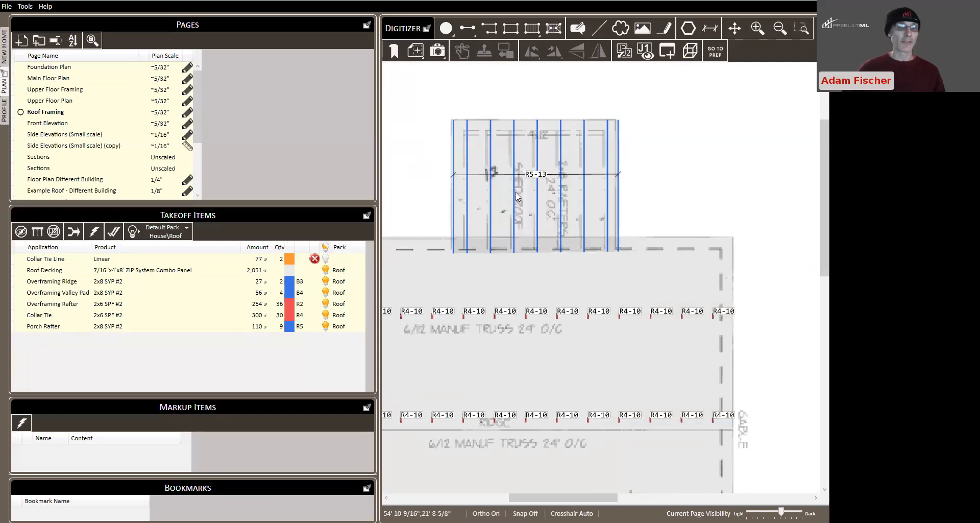
Open the Rule Manager for Quick Check's potential errors and review its project, list, pack and plan rules
left_click(4, 60)
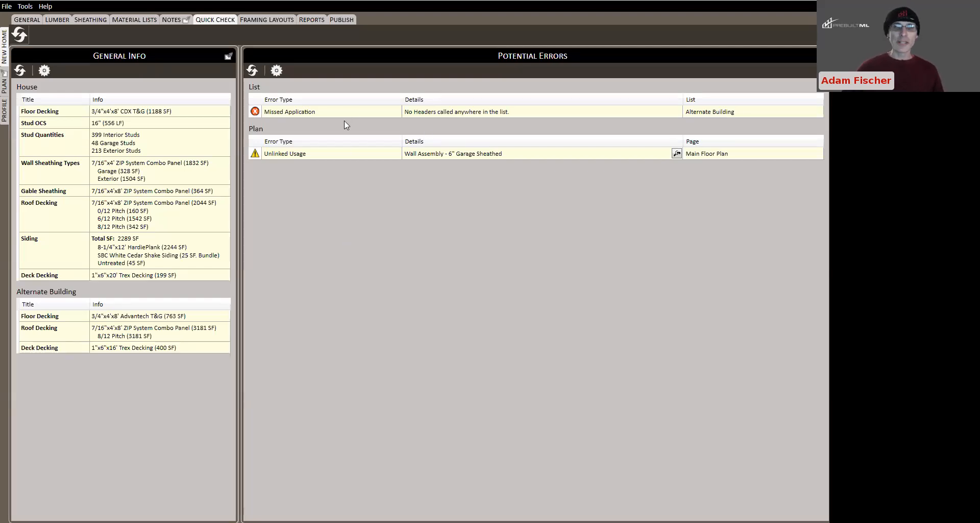
left_click(276, 70)
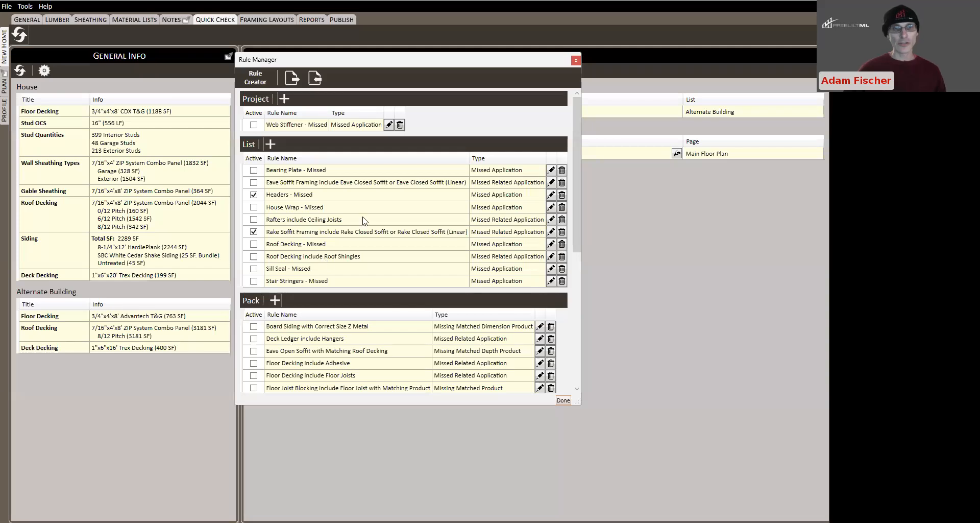
left_click_drag(389, 63, 398, 43)
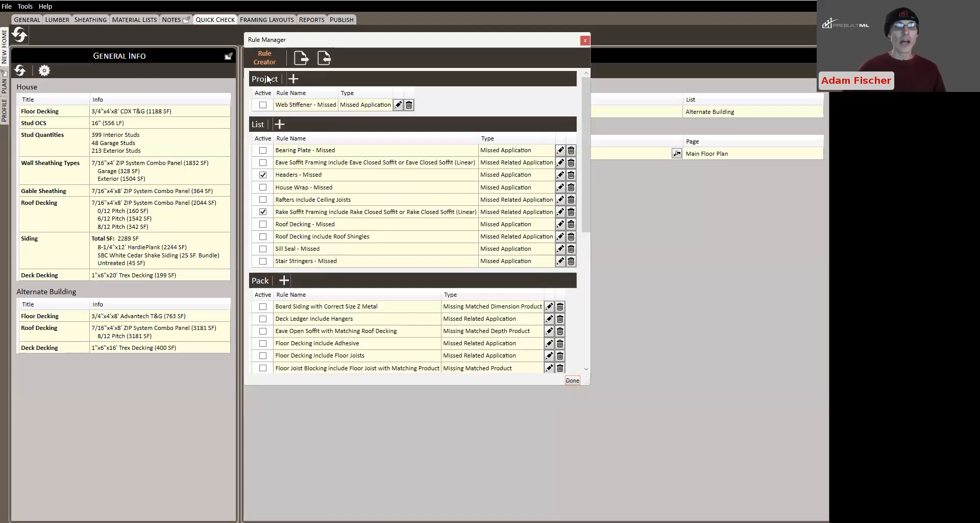
scroll(331, 167, "down", 1)
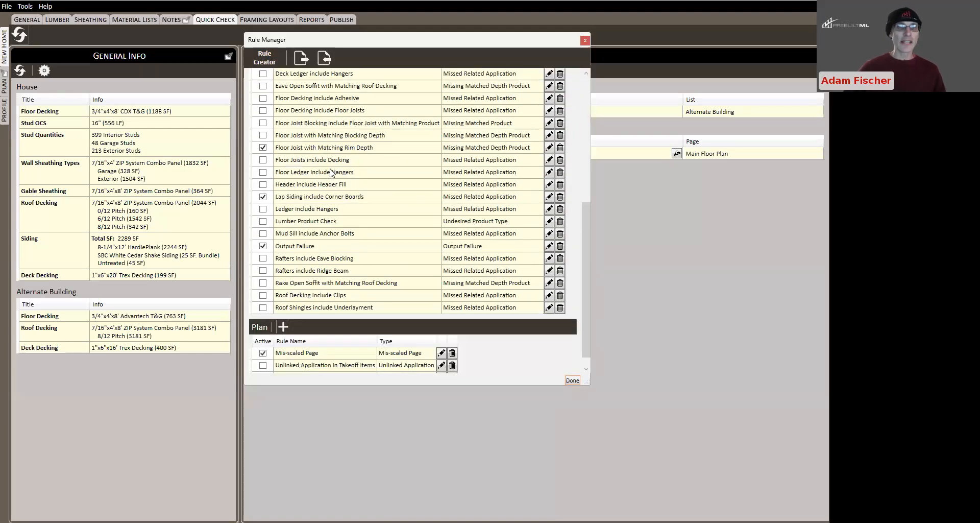
scroll(322, 220, "up", 5)
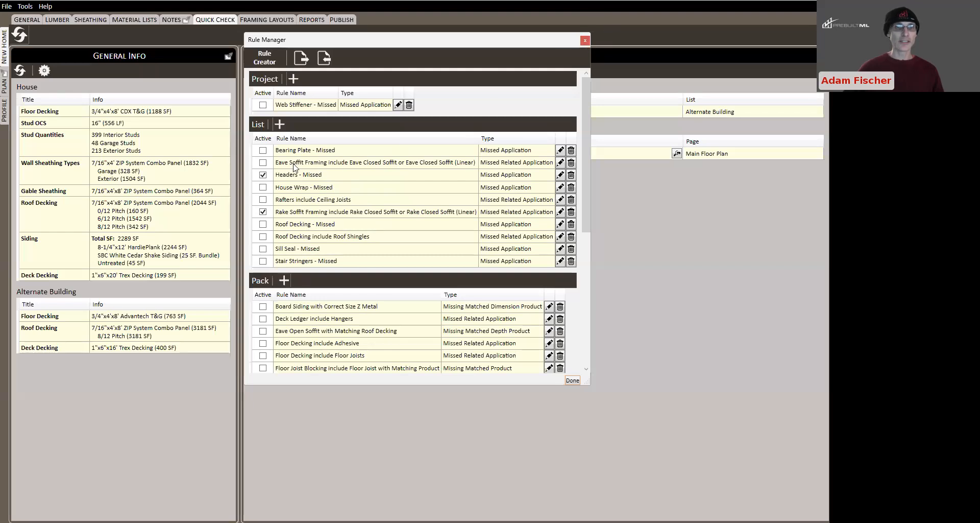
Activate the list rules for Eave Soffit Framing including Eave Closed Soffit and Roof Decking including Roof Shingles in the Rule Manager
left_click(584, 38)
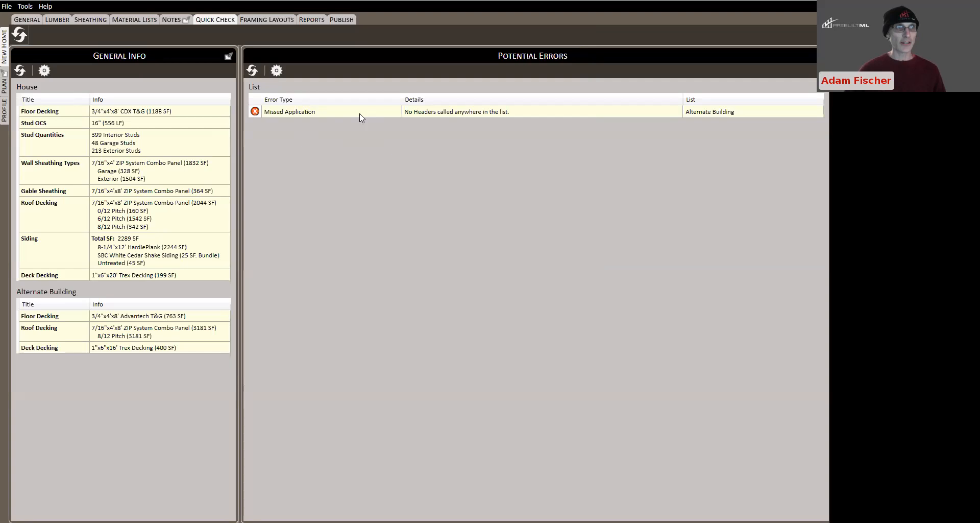
left_click(277, 71)
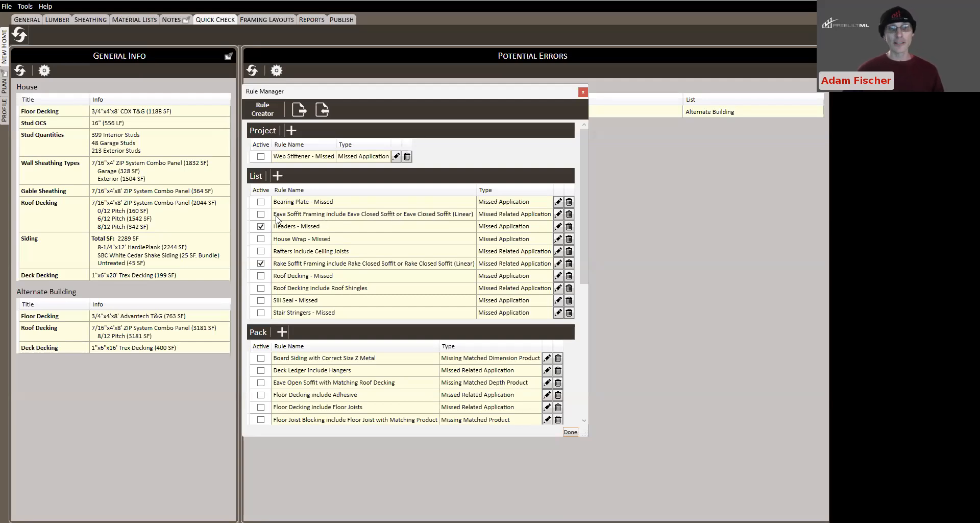
left_click(260, 214)
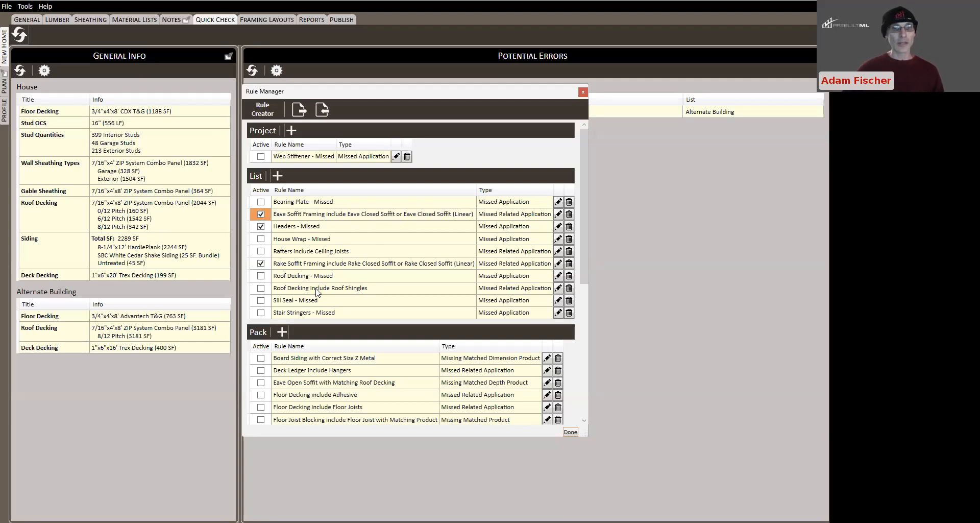
left_click(261, 289)
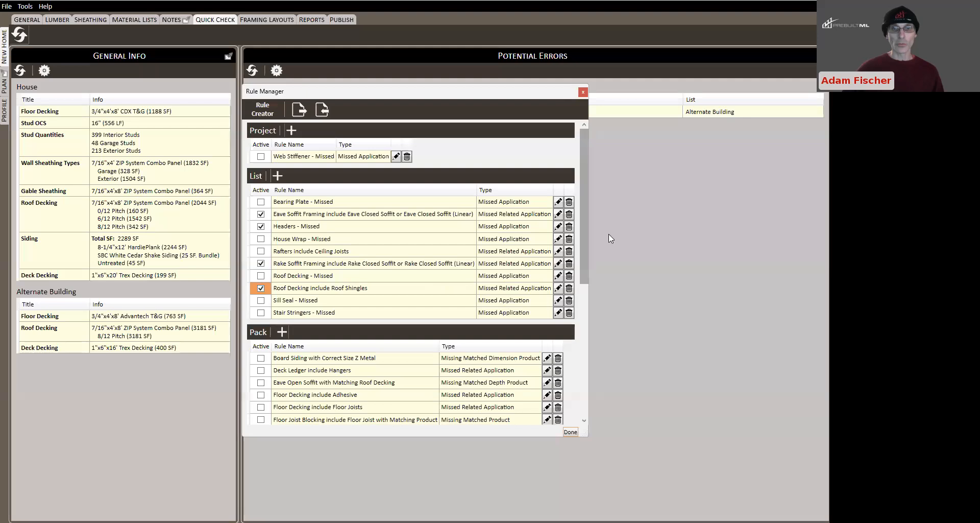
left_click(572, 431)
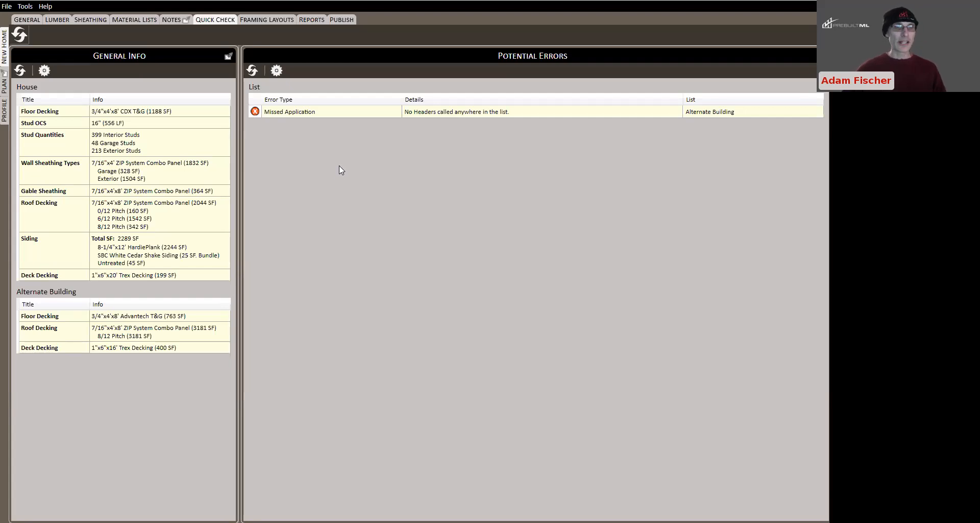
Review the pack and plan rules, and start a new rule in the Rule Creator that tests every individual pack
left_click(276, 70)
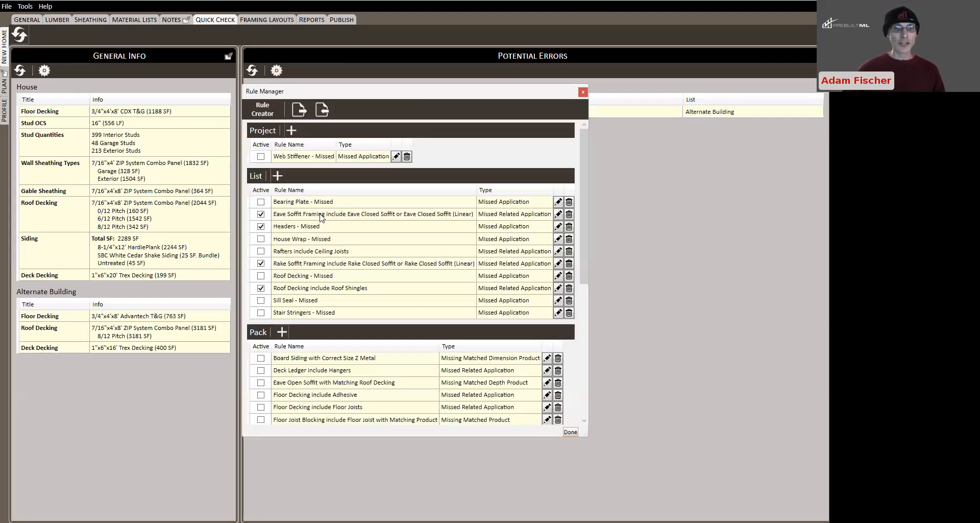
scroll(332, 209, "down", 10)
scroll(347, 189, "up", 2)
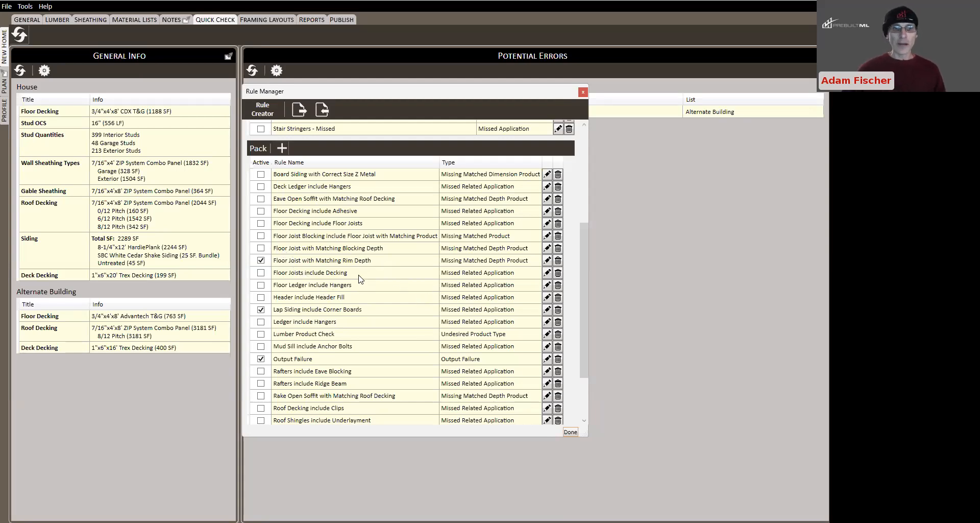
scroll(361, 276, "down", 3)
scroll(362, 275, "down", 1)
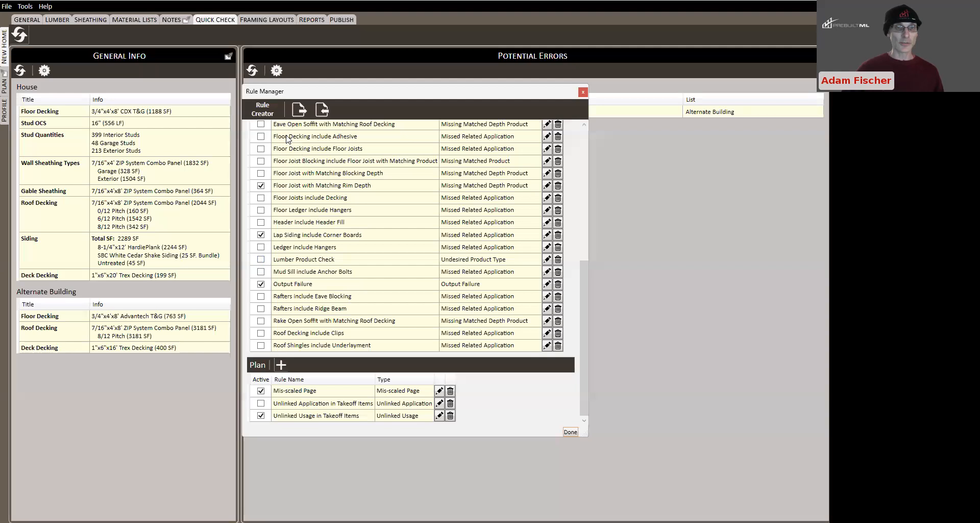
left_click(267, 112)
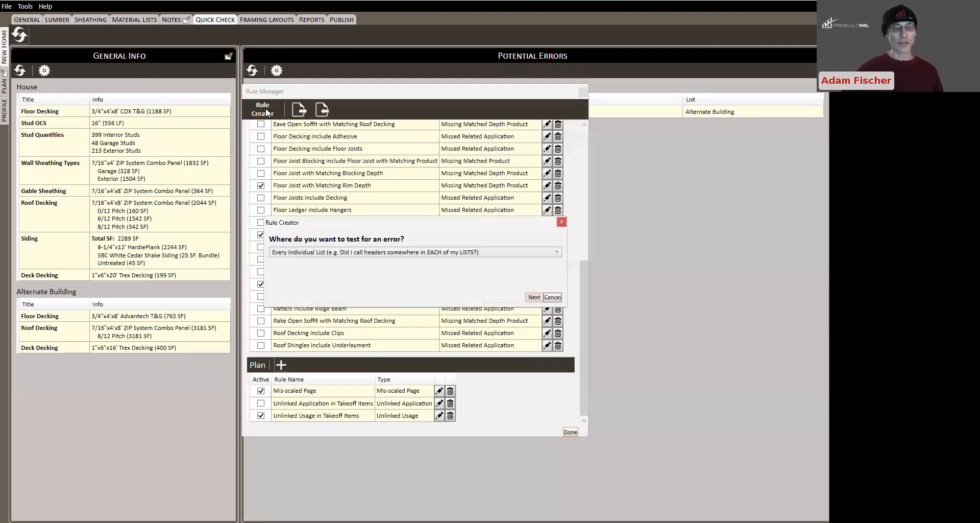
left_click_drag(394, 220, 387, 156)
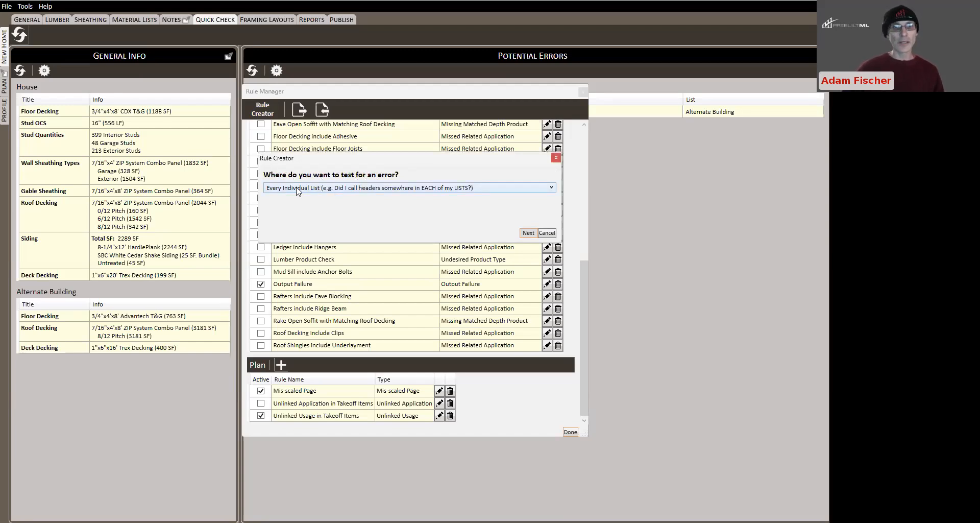
left_click(420, 189)
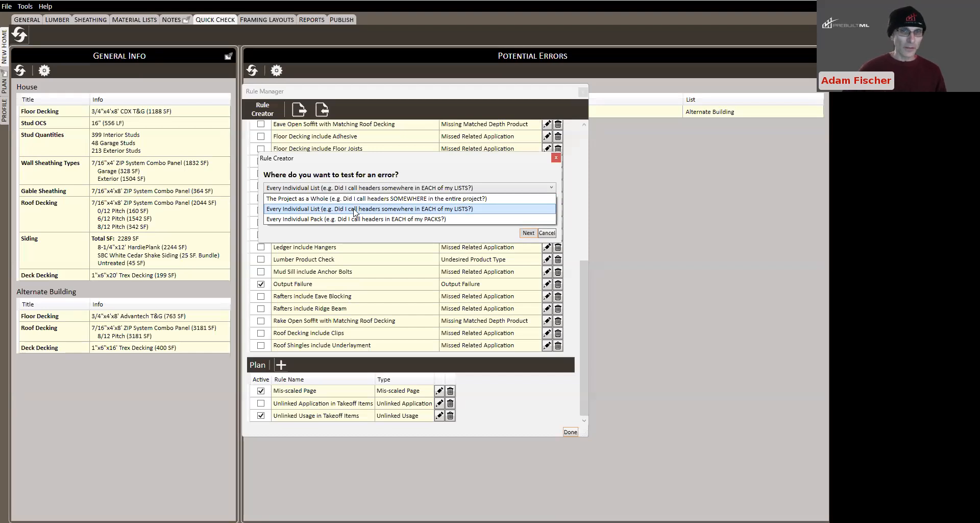
left_click(305, 219)
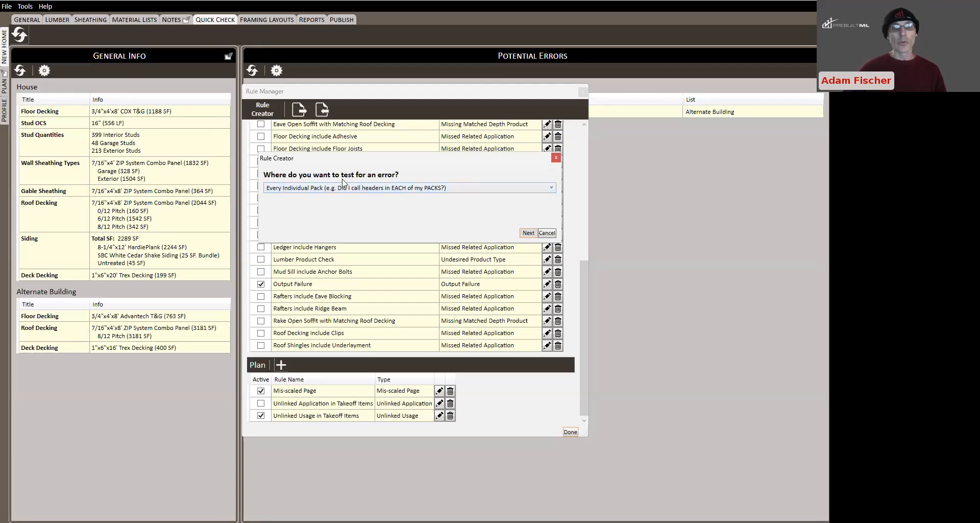
left_click(528, 233)
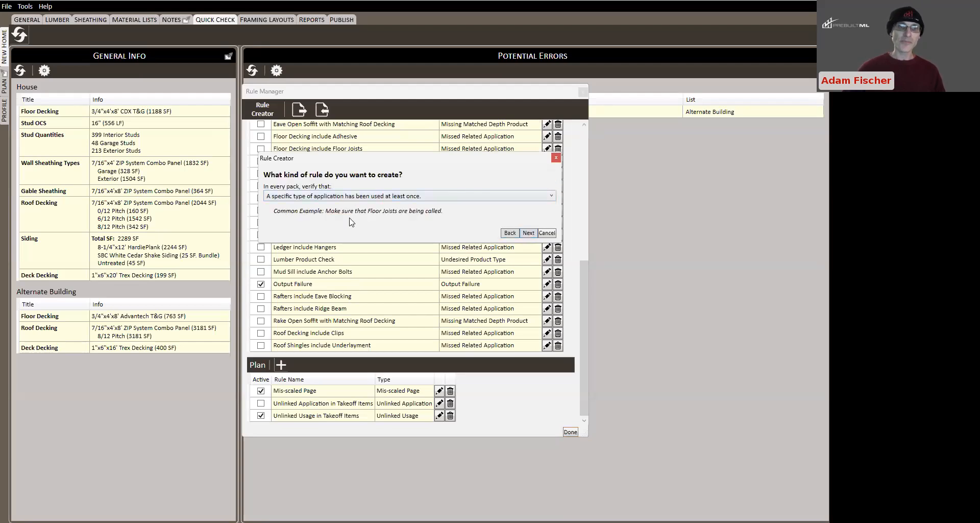
Create the pack rule that material does not exceed the maximum stocking length, with severity Violation, and close the Rule Manager
left_click(398, 195)
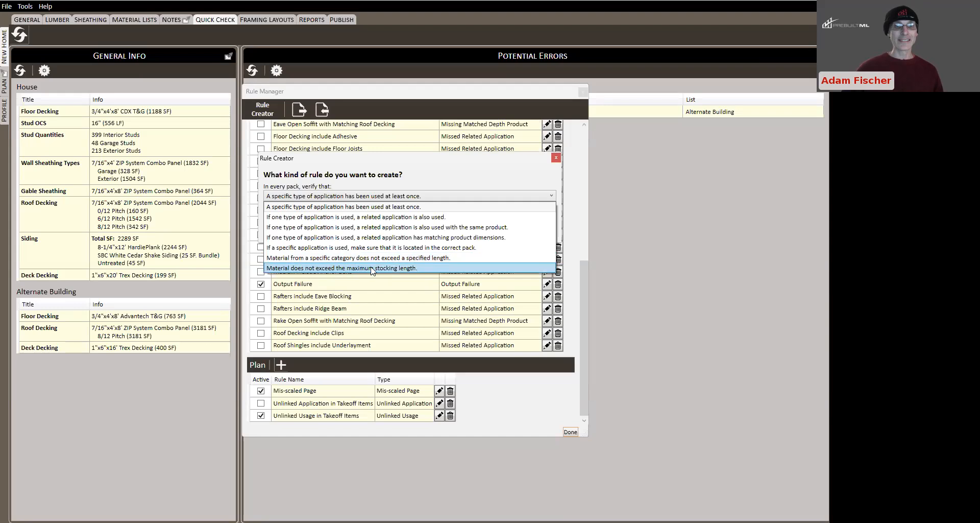
left_click(399, 268)
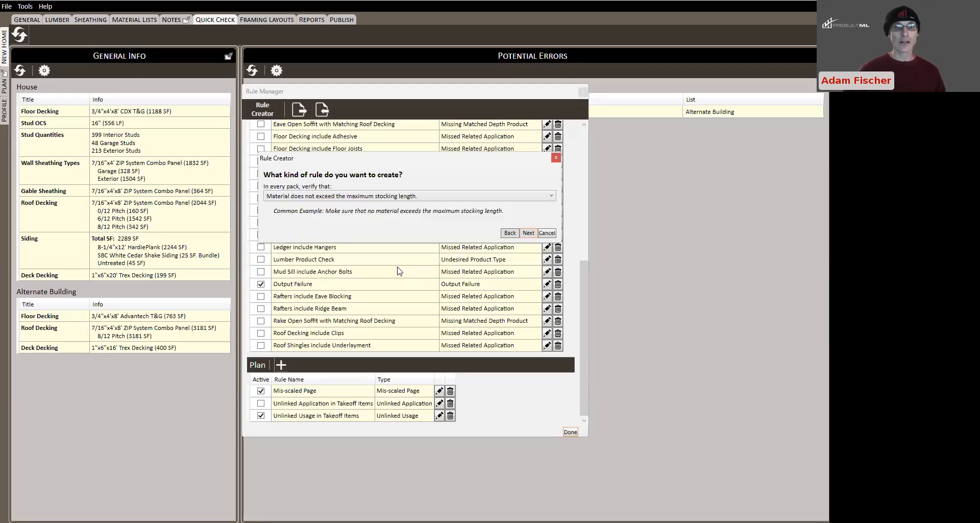
left_click(529, 230)
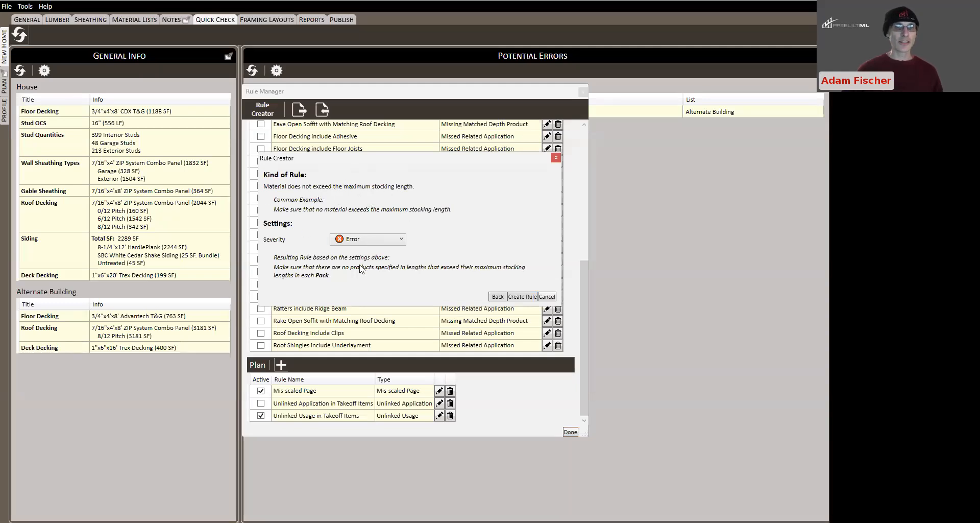
left_click(402, 241)
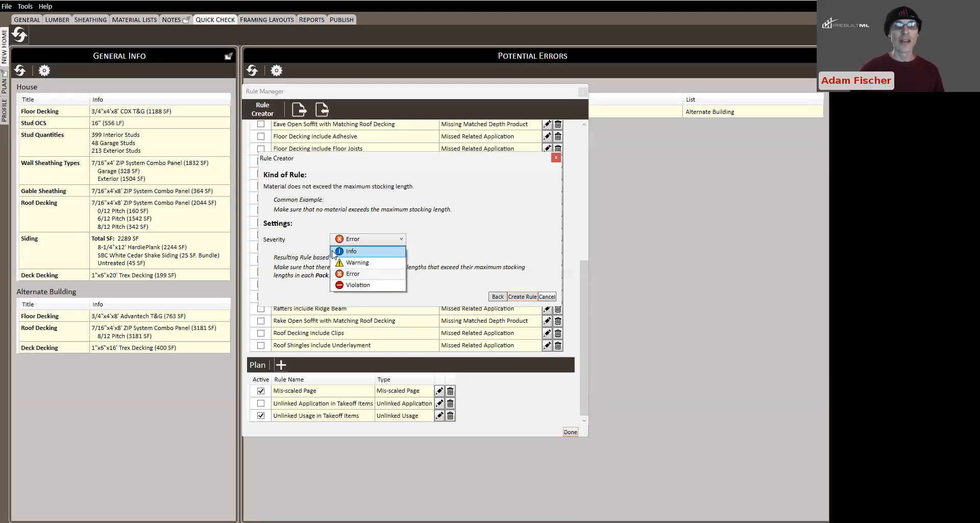
left_click(356, 287)
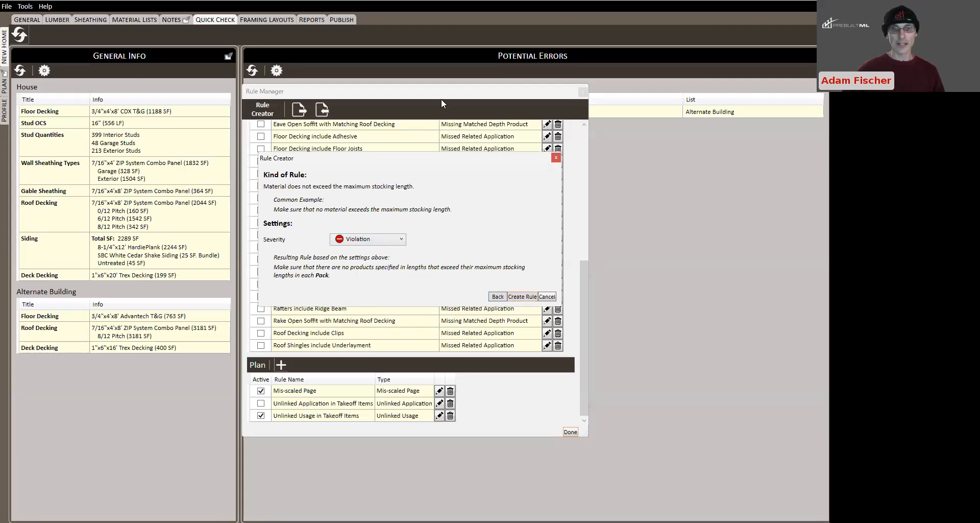
left_click(523, 297)
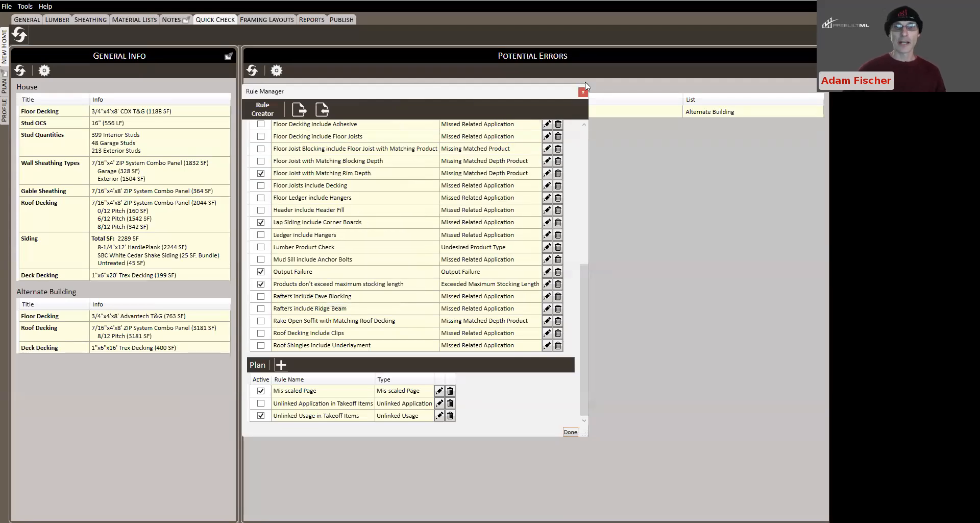
left_click(568, 431)
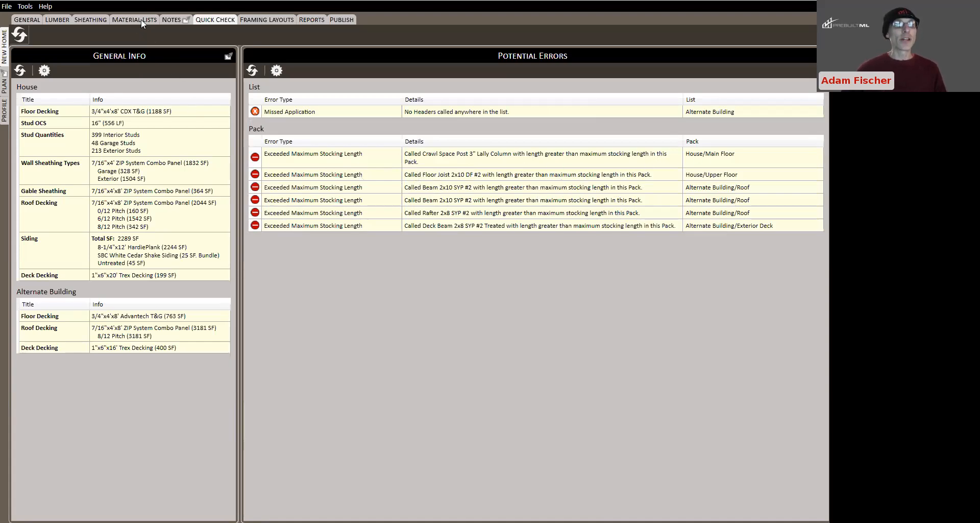
View the Itemized List (Q/L) report and close it
left_click(310, 19)
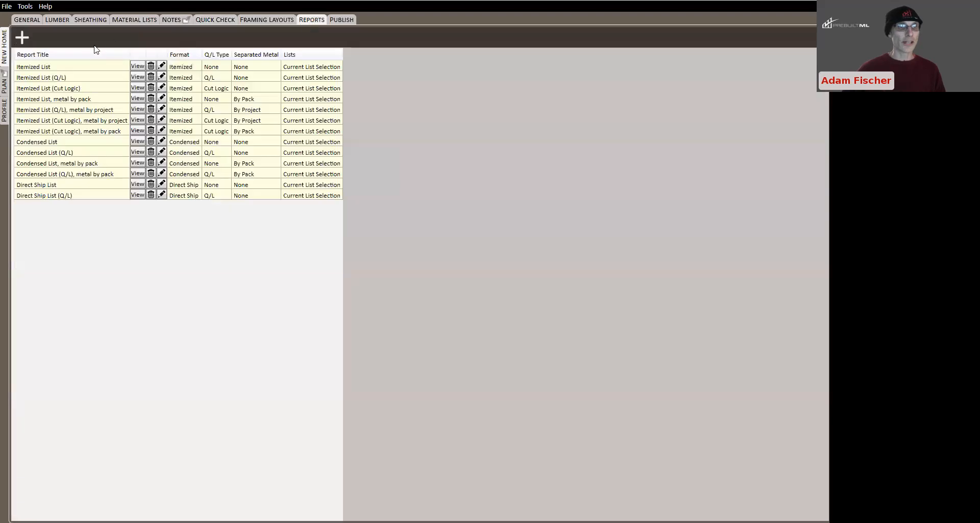
left_click(139, 77)
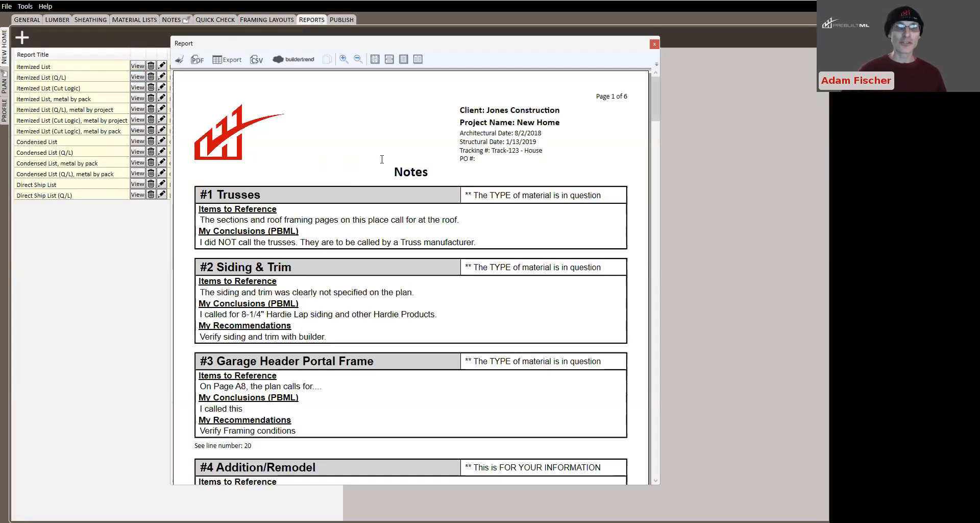
left_click(654, 45)
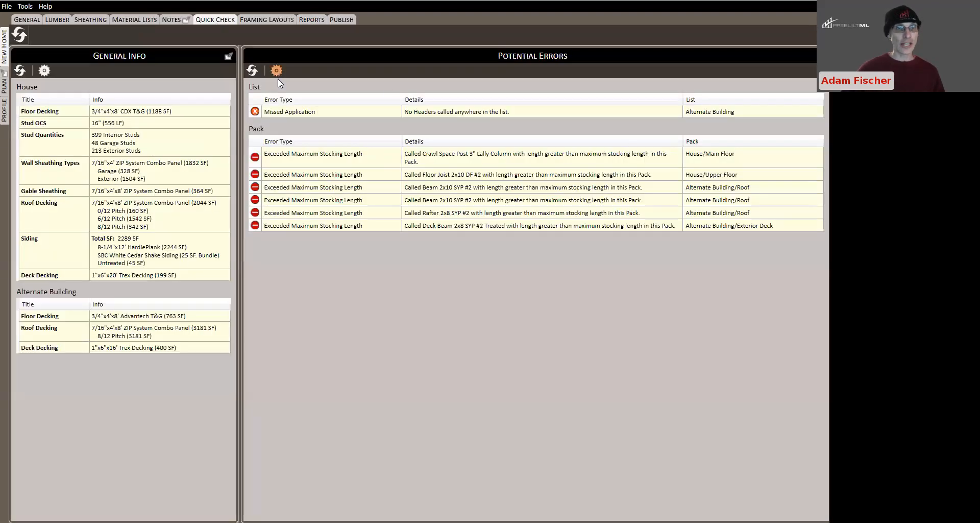
Enable running Quick Check rules before opening Framing Layouts and Reports in the user settings
left_click(276, 20)
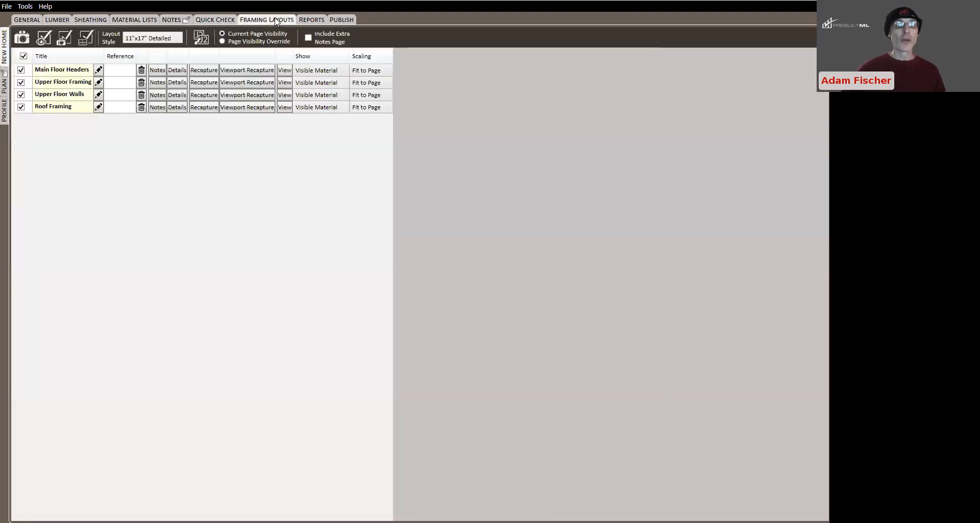
left_click(27, 7)
left_click(40, 78)
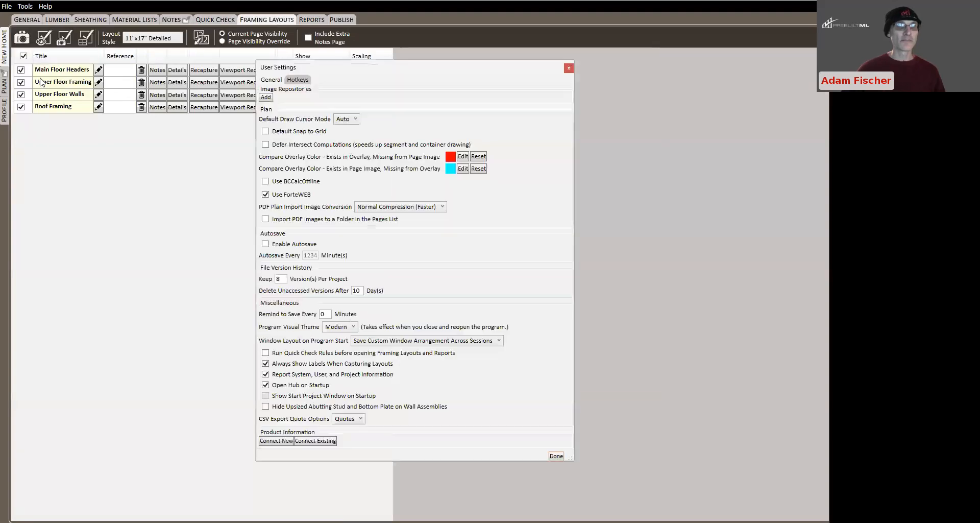
left_click(265, 353)
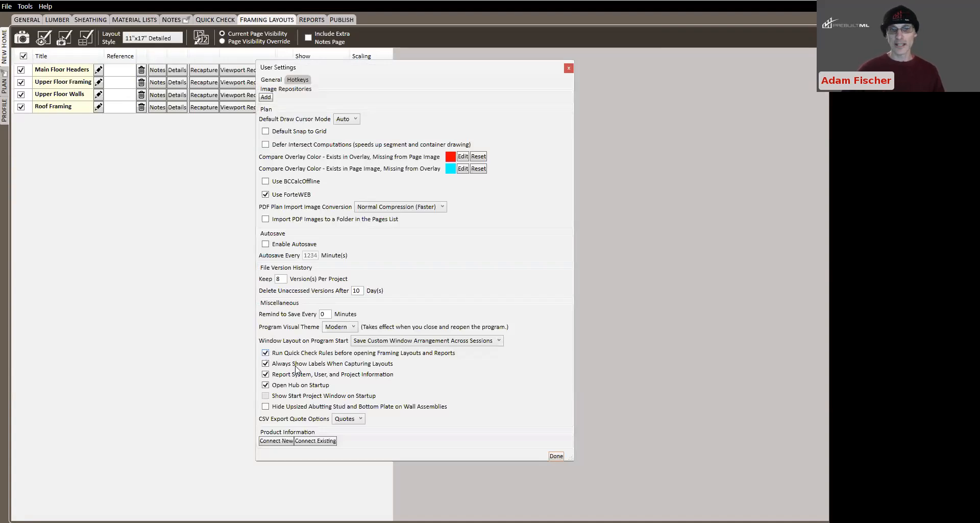
left_click(557, 456)
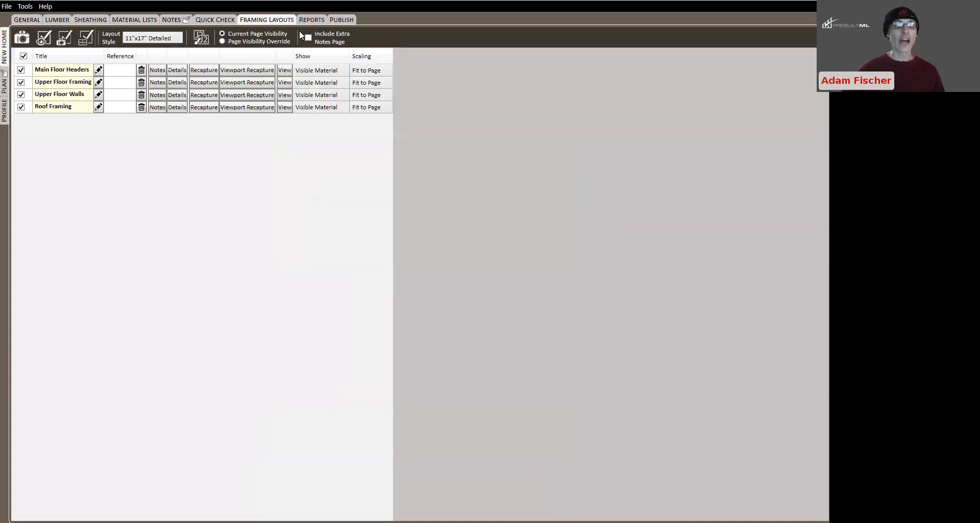
Open the project's reports, examine the full list of Quick Check violations and errors, and dismiss it
left_click(308, 21)
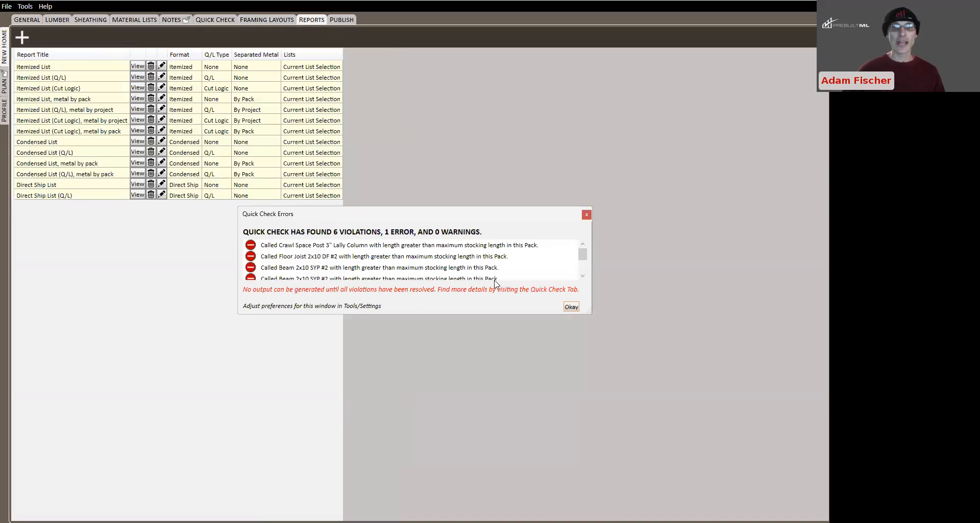
scroll(511, 265, "down", 3)
scroll(449, 261, "up", 3)
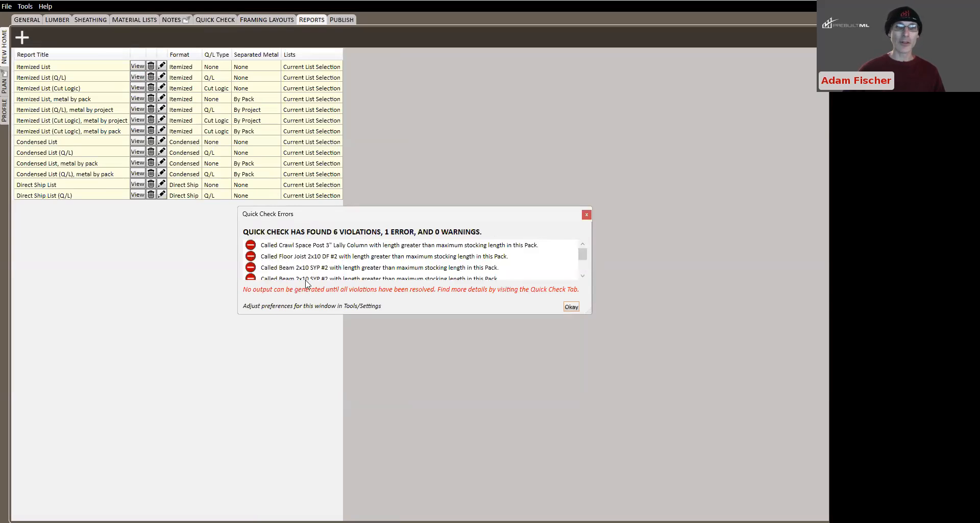
scroll(278, 258, "down", 3)
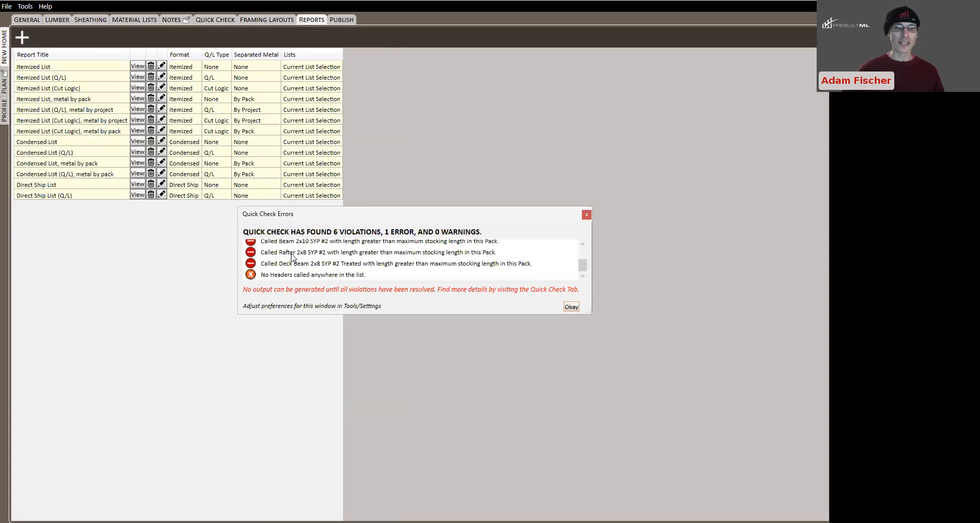
scroll(297, 259, "up", 3)
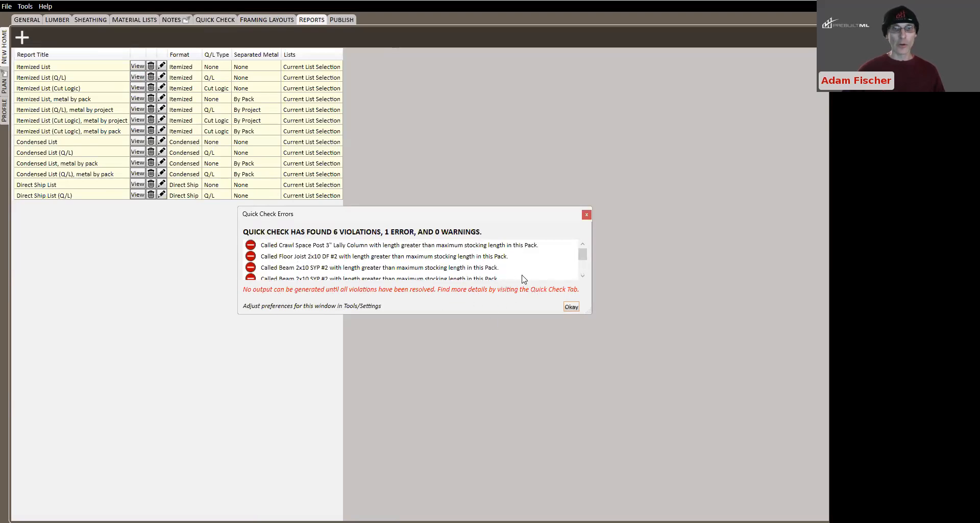
left_click(571, 307)
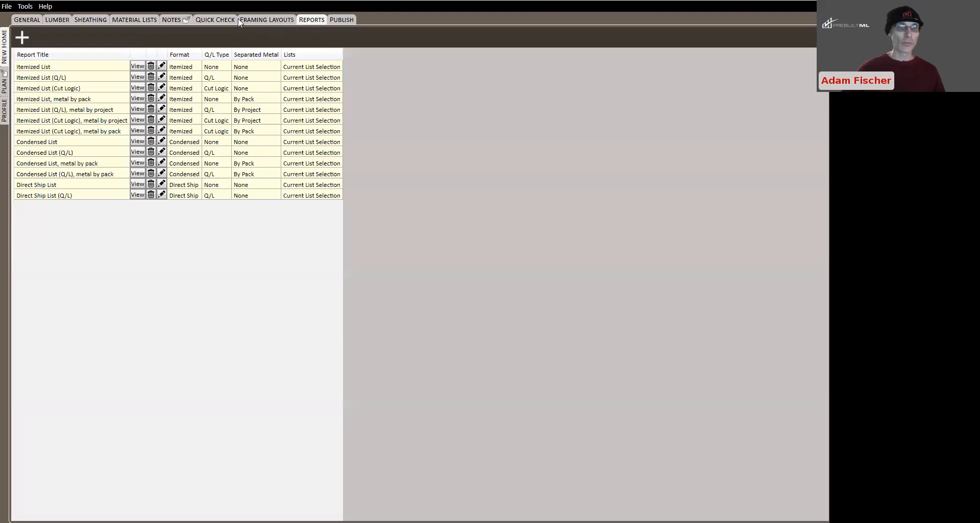
Deactivate the pack rule "Products don't exceed maximum stocking length" in Quick Check's Rule Manager
left_click(220, 20)
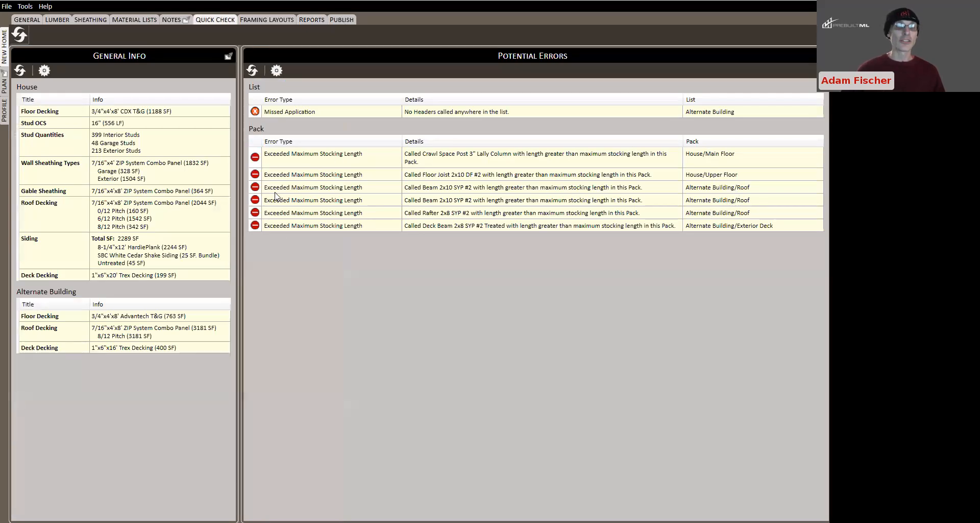
left_click(278, 71)
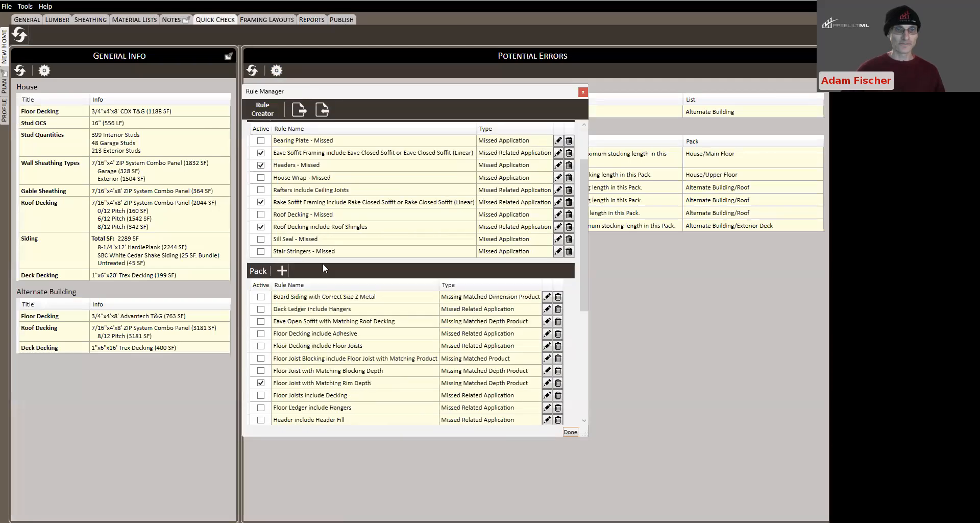
scroll(323, 262, "down", 8)
left_click(261, 285)
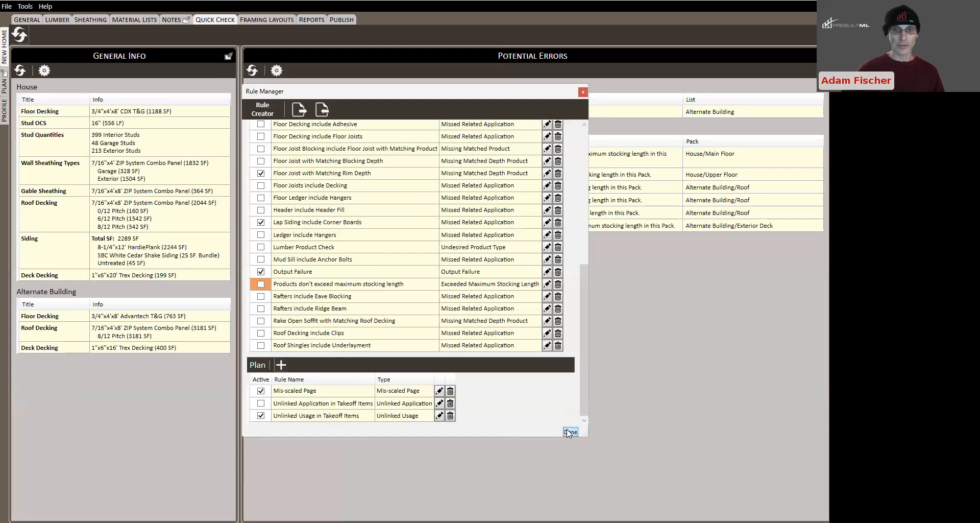
Finish the rule changes, open the project's reports again to review the remaining Quick Check errors, and dismiss the error summary
left_click(570, 432)
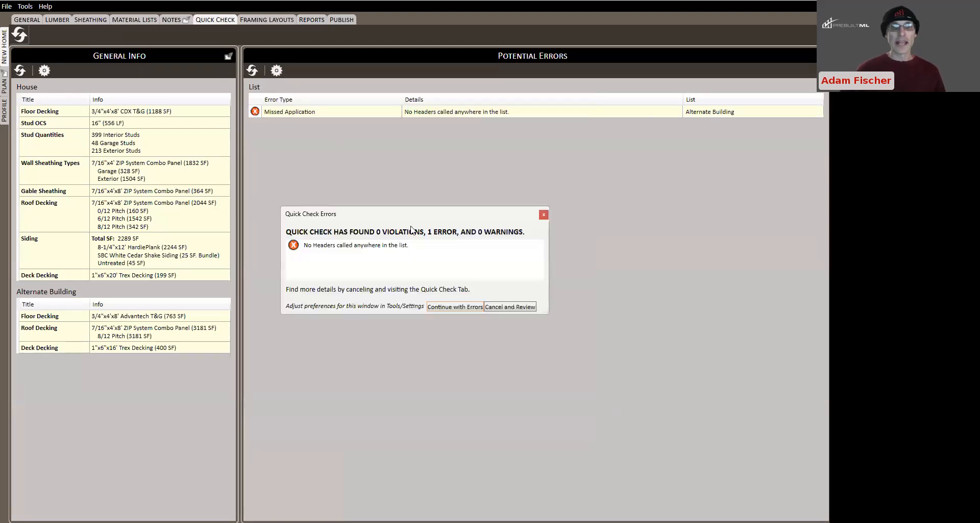
left_click_drag(407, 211, 341, 164)
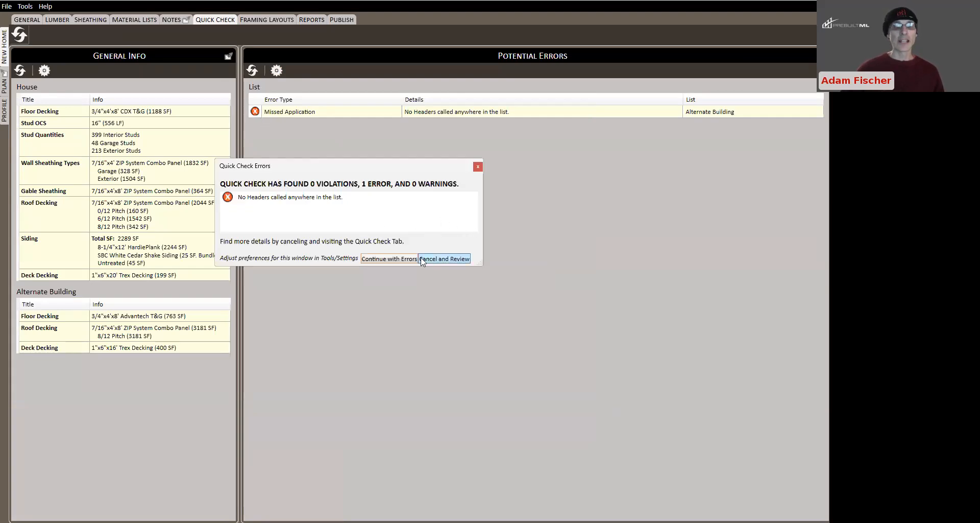
left_click(478, 167)
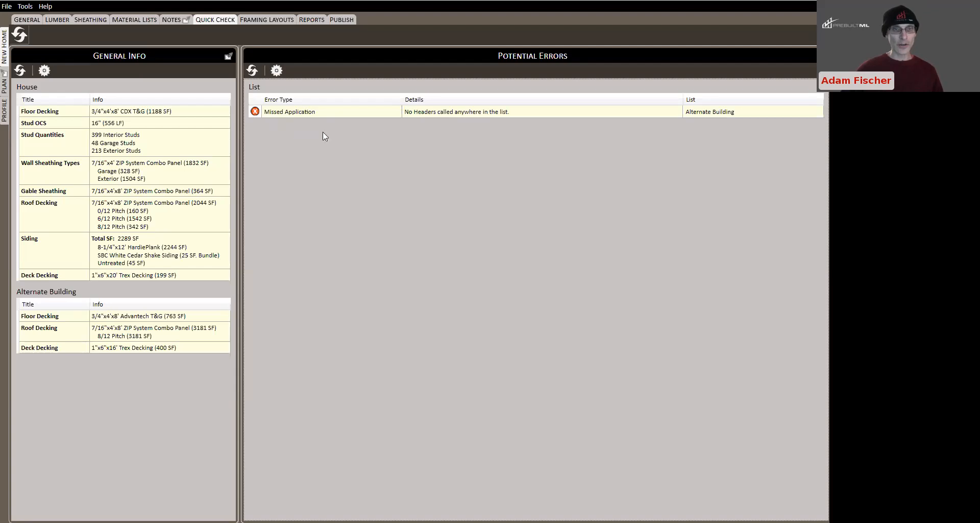
Mark the Alternate Building's missed Headers error as ignored, and view the project's Notes report and close it
left_click(255, 111)
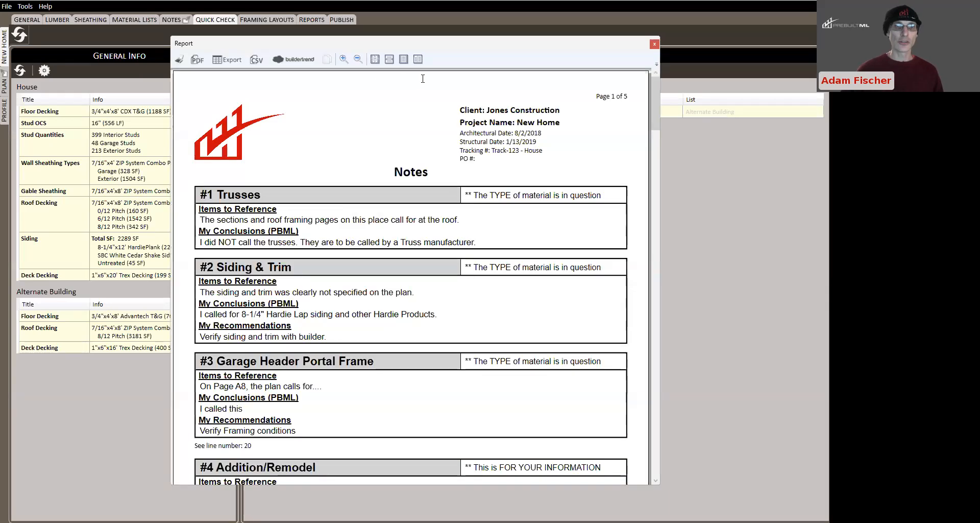
left_click(654, 44)
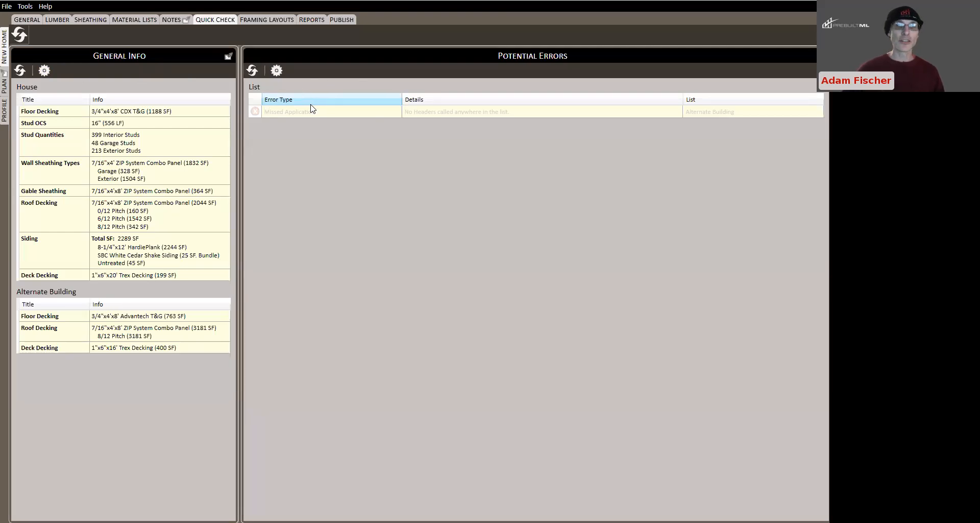
Examine the active project, list and pack rules in the Potential Errors Rule Manager and close it
left_click(277, 71)
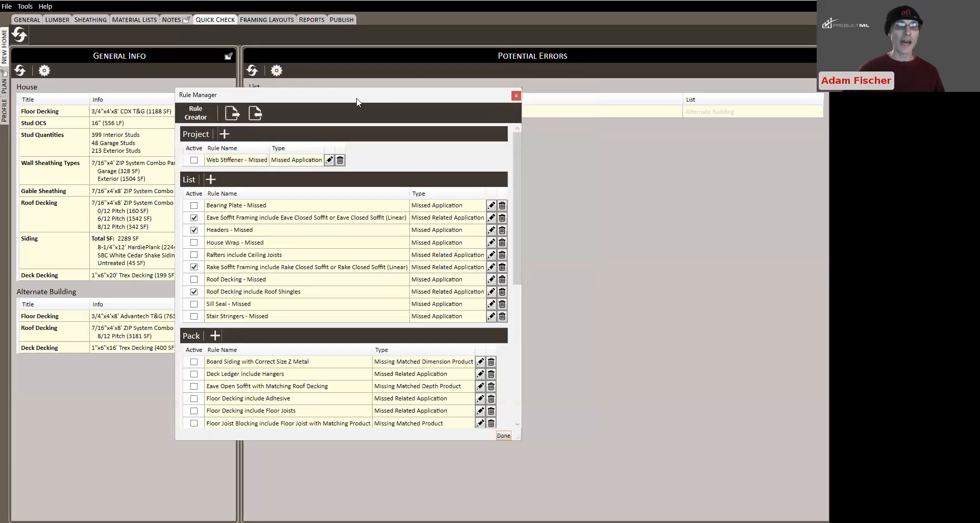
left_click_drag(344, 98, 247, 98)
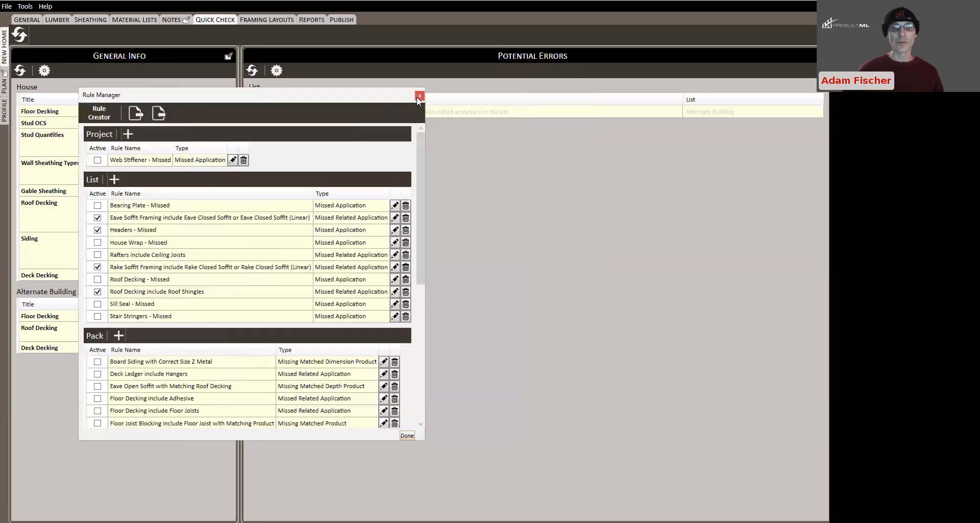
left_click(418, 96)
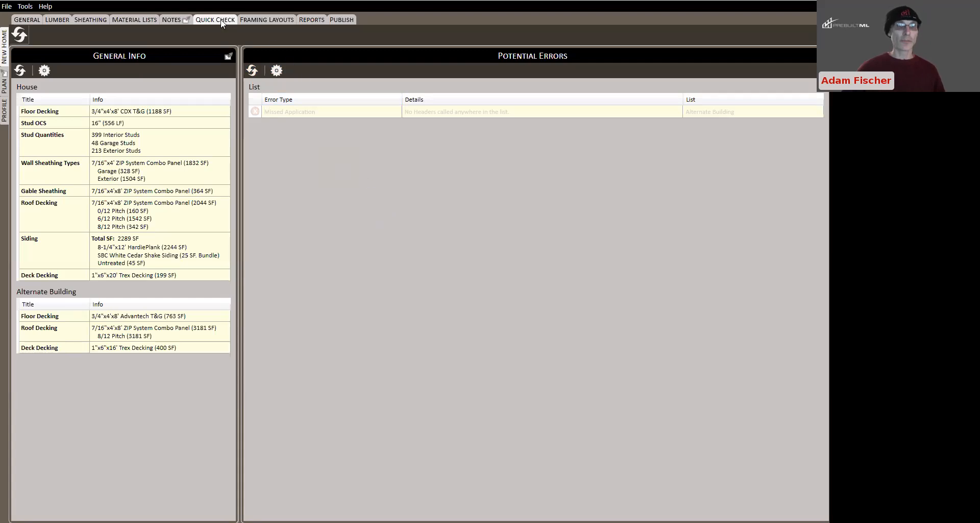
left_click(277, 70)
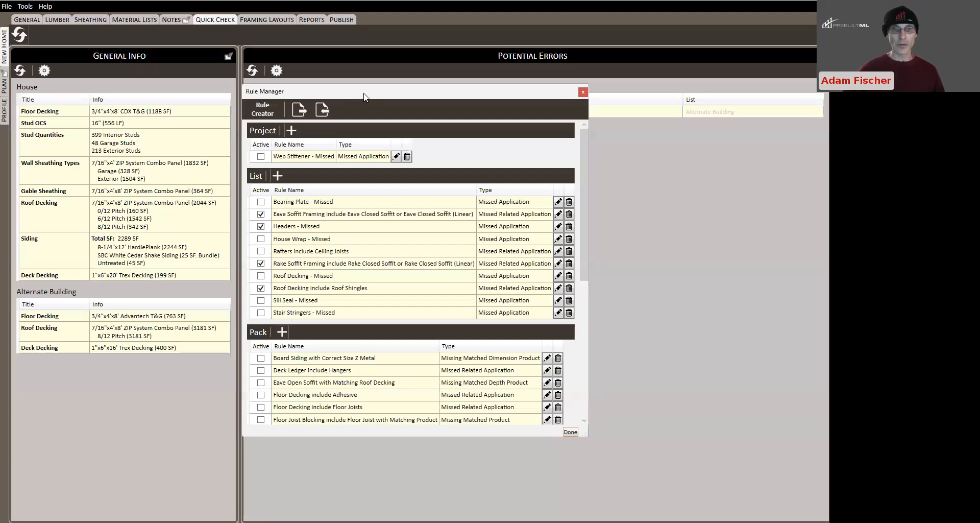
left_click(583, 93)
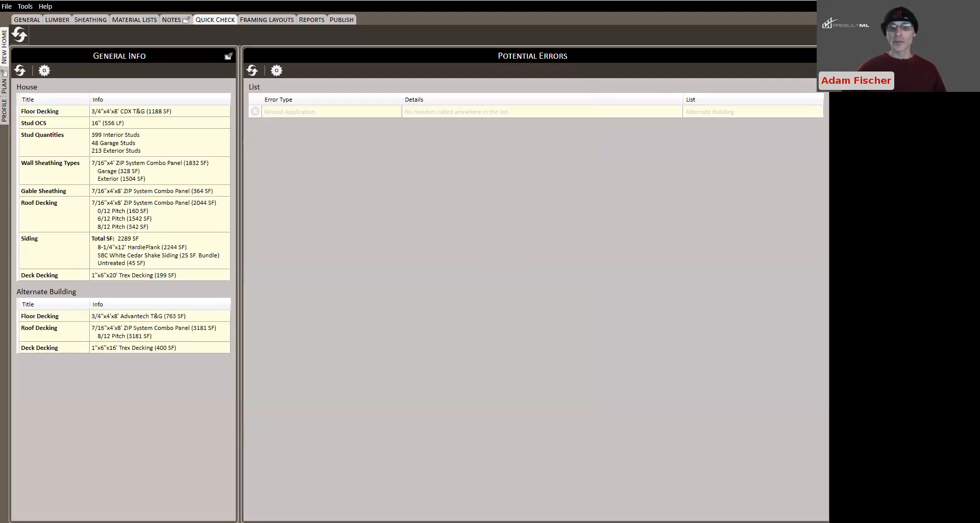